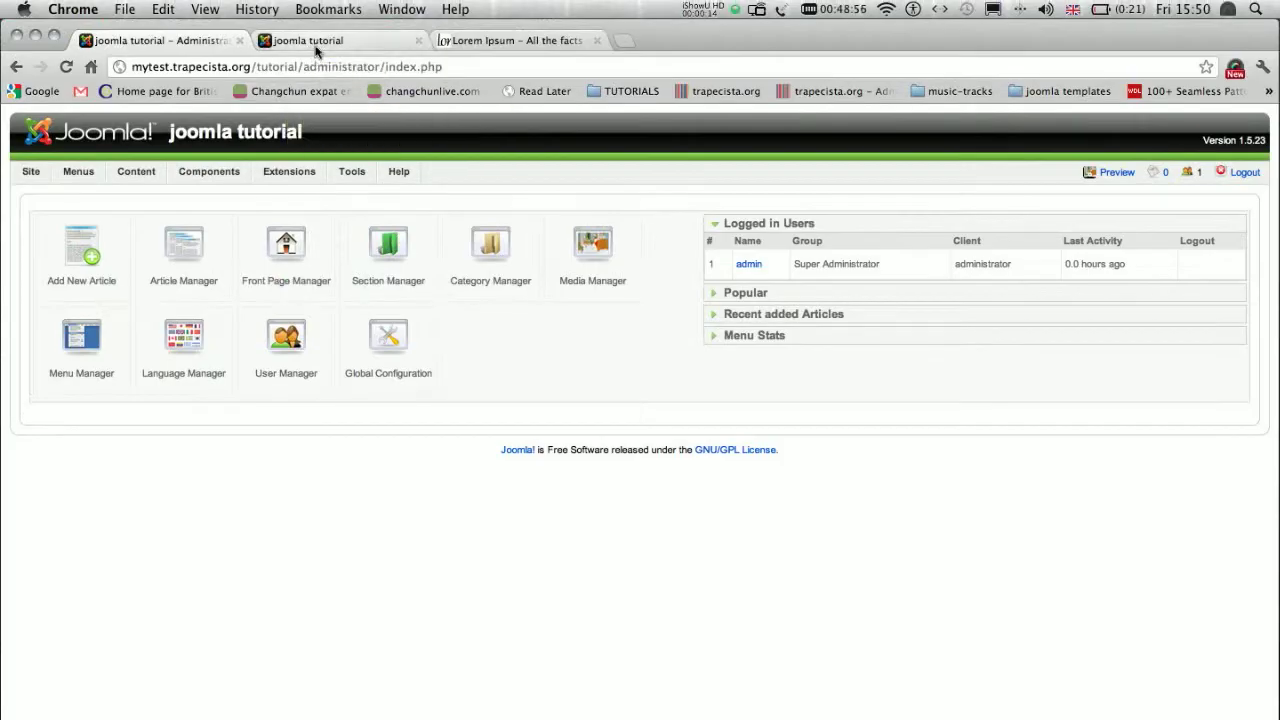
- Look through the sweet and sour pork and chicken in red wine articles on the public site's front page
left_click(310, 40)
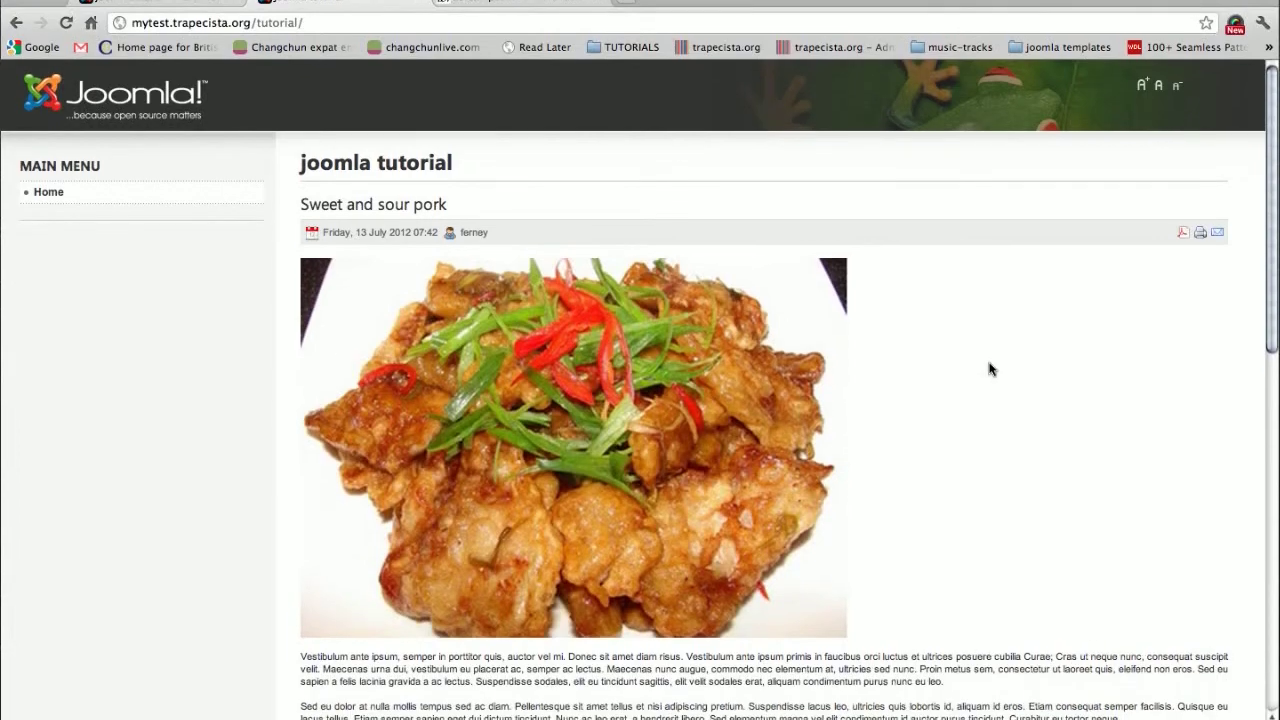
scroll(995, 365, "down", 10)
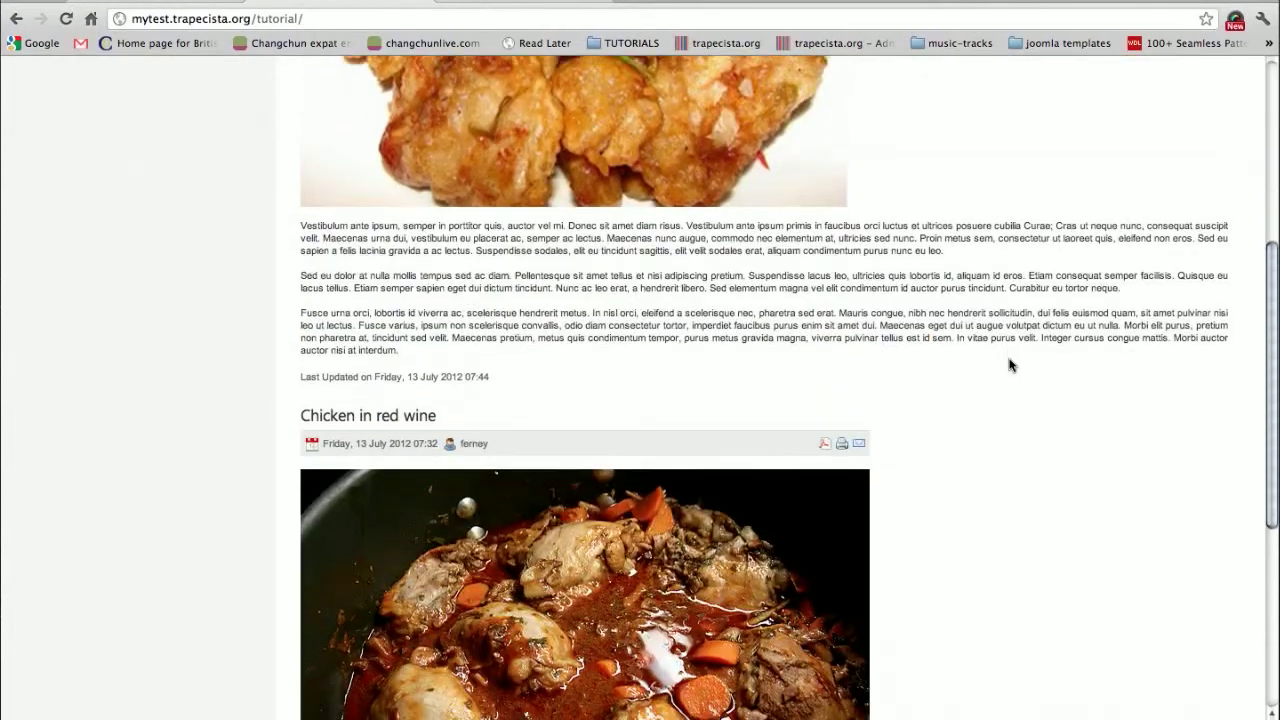
scroll(248, 369, "up", 7)
scroll(248, 367, "down", 7)
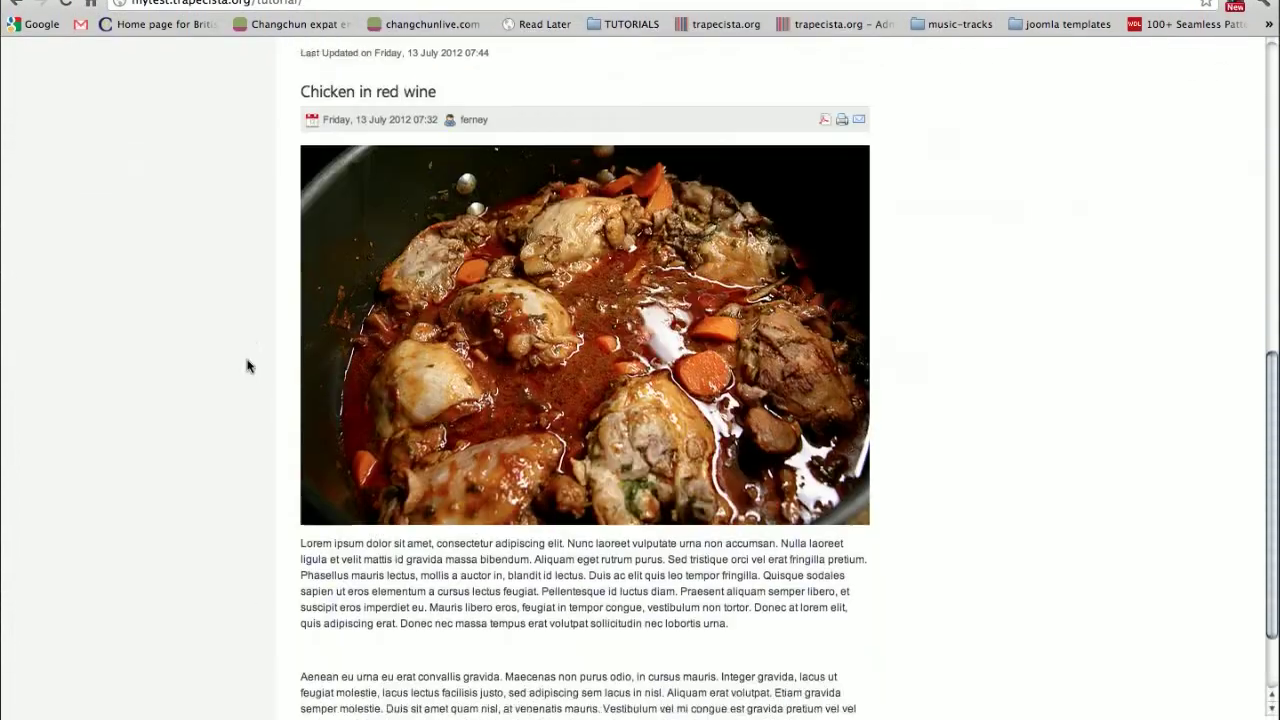
scroll(540, 230, "up", 10)
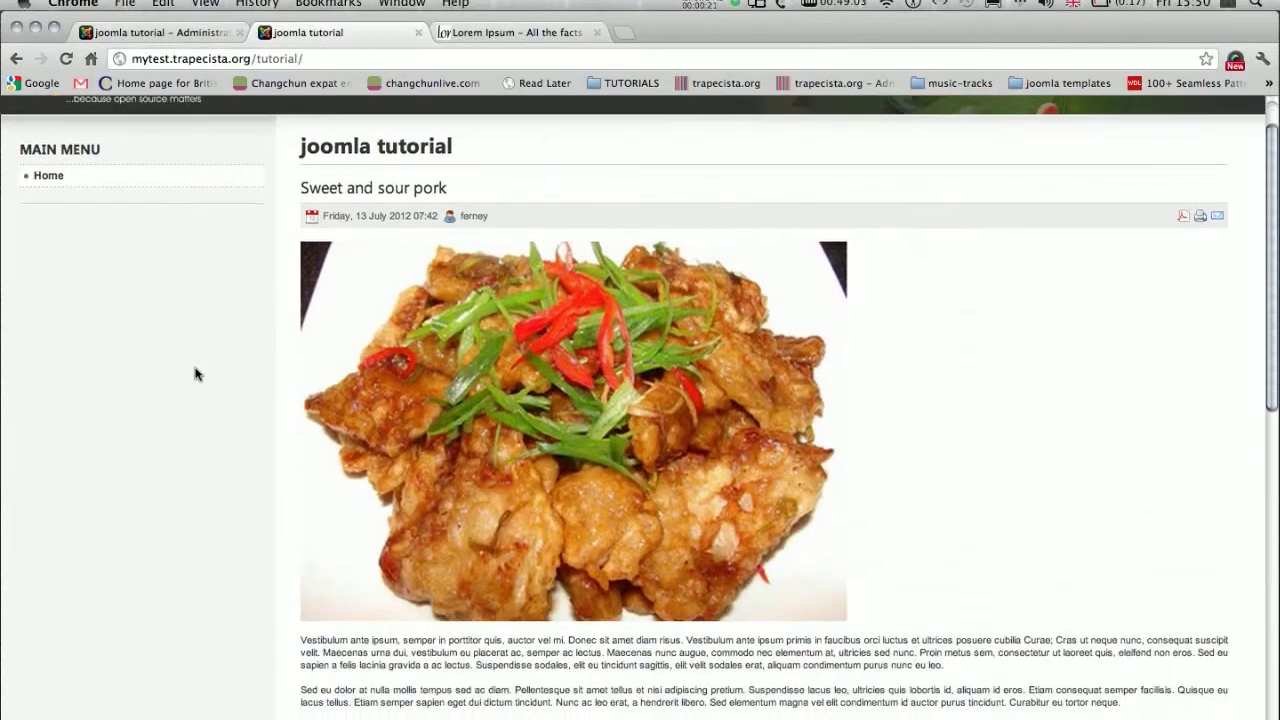
scroll(195, 370, "down", 10)
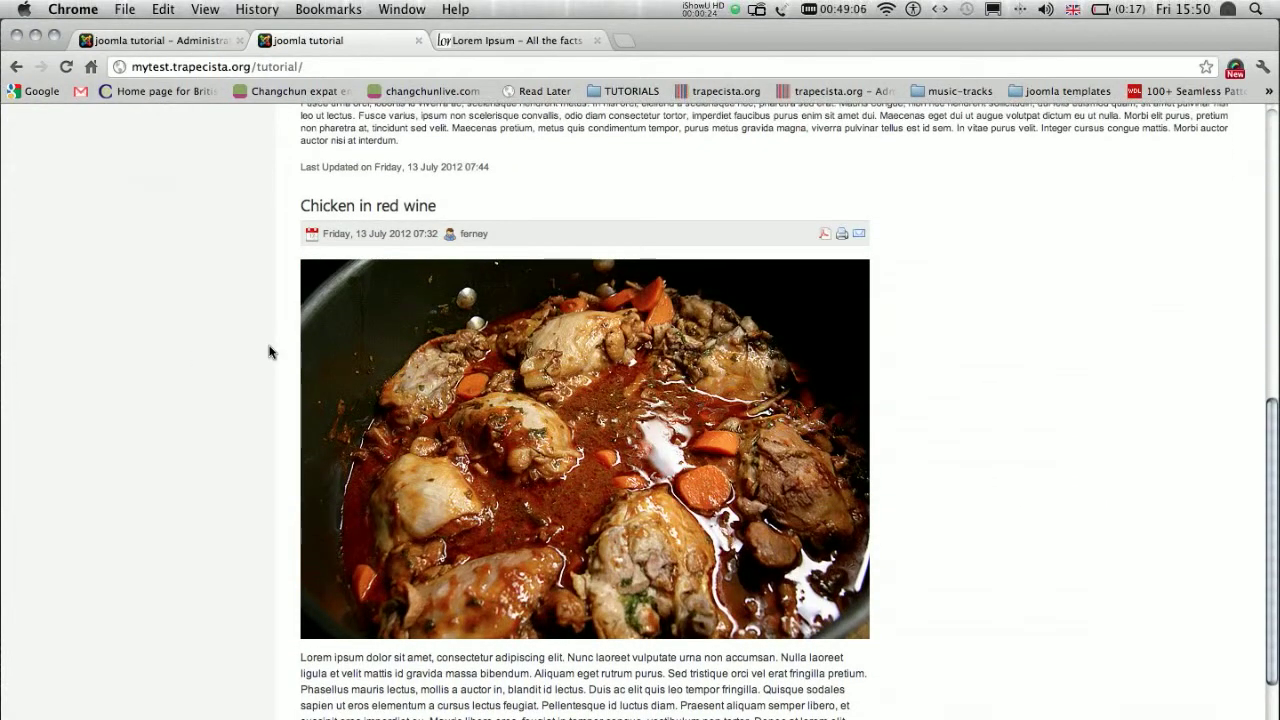
scroll(300, 320, "up", 10)
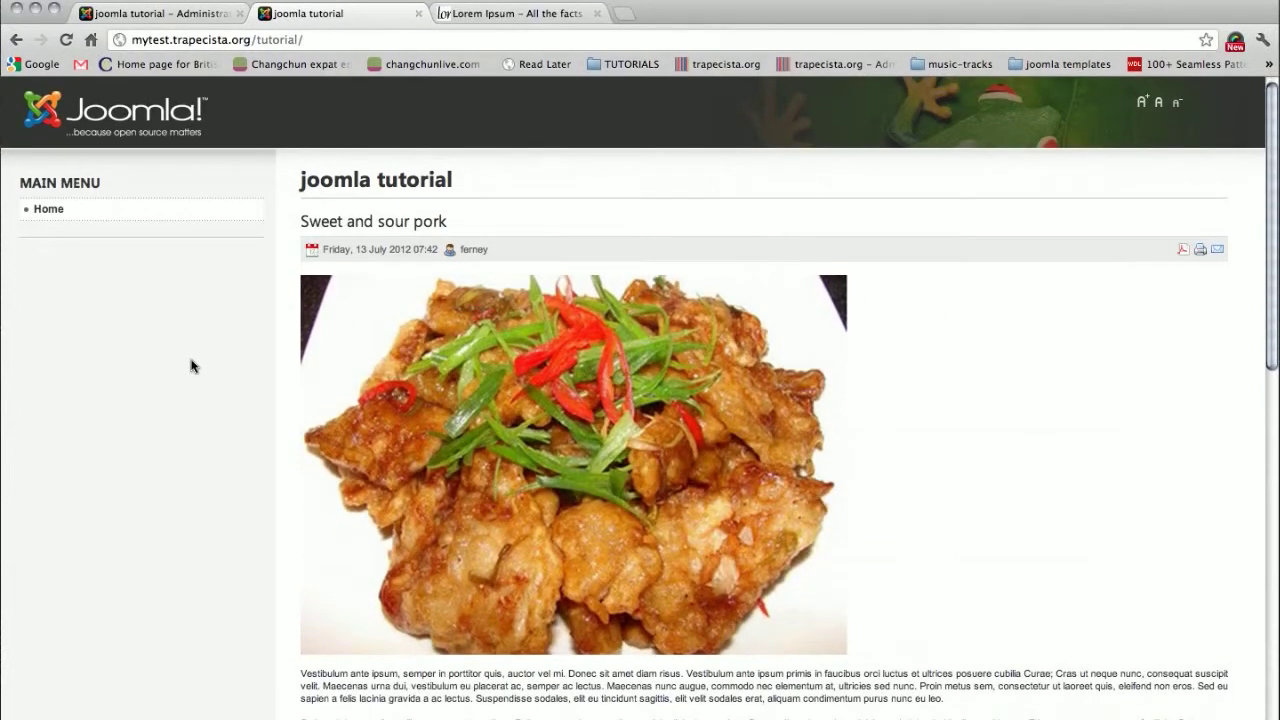
scroll(195, 366, "down", 6)
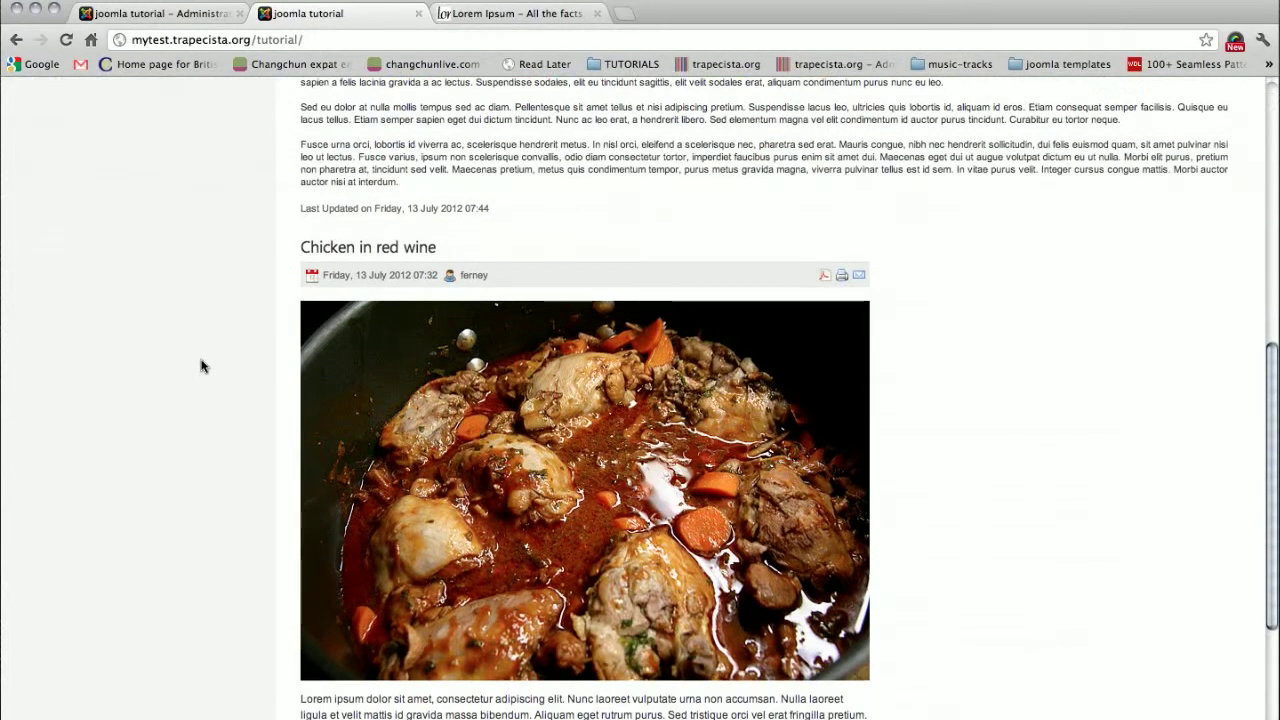
scroll(200, 366, "up", 4)
scroll(200, 366, "up", 4)
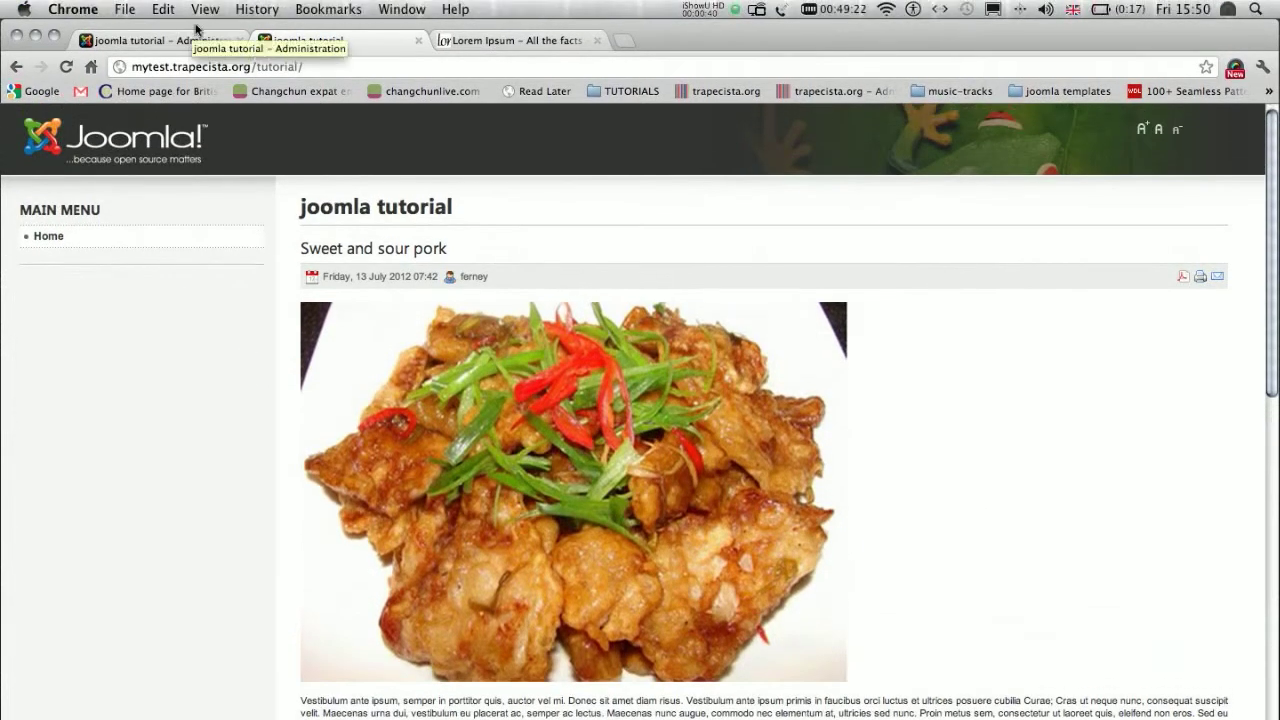
- Review the site's existing sections, categories and articles in the administration area, then check the public front page
left_click(186, 35)
mouse_move(126, 178)
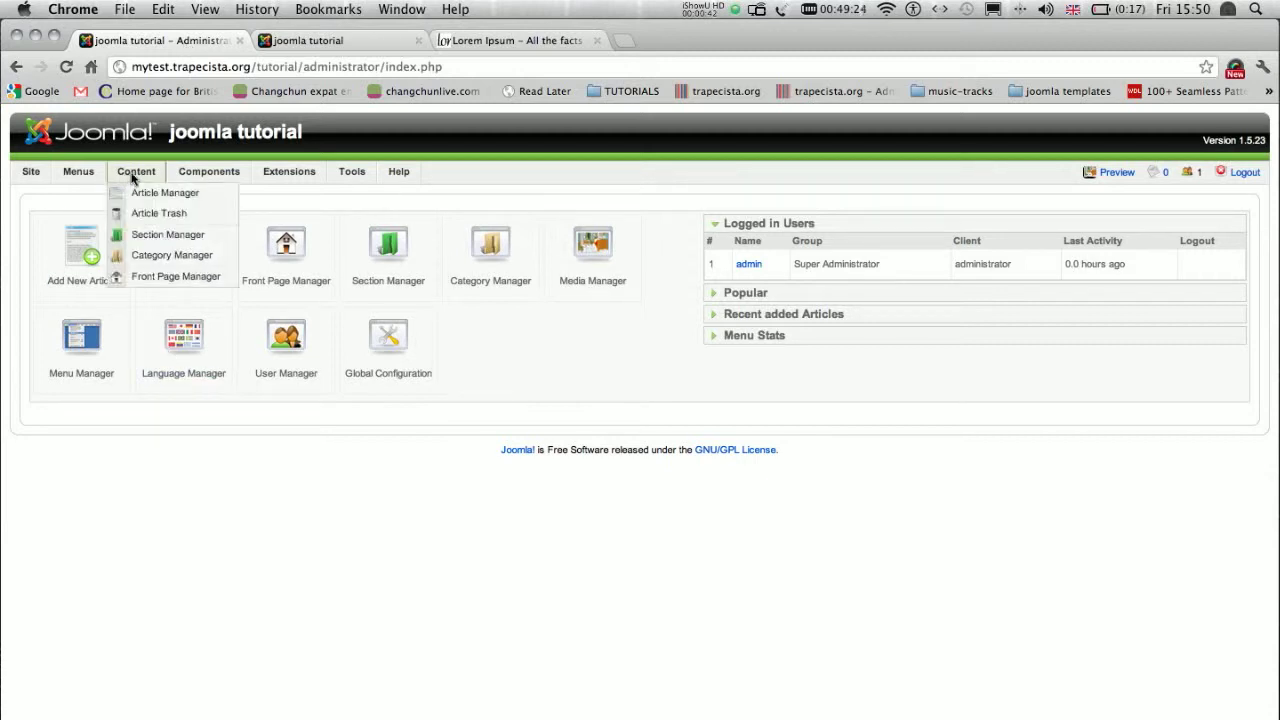
left_click(157, 240)
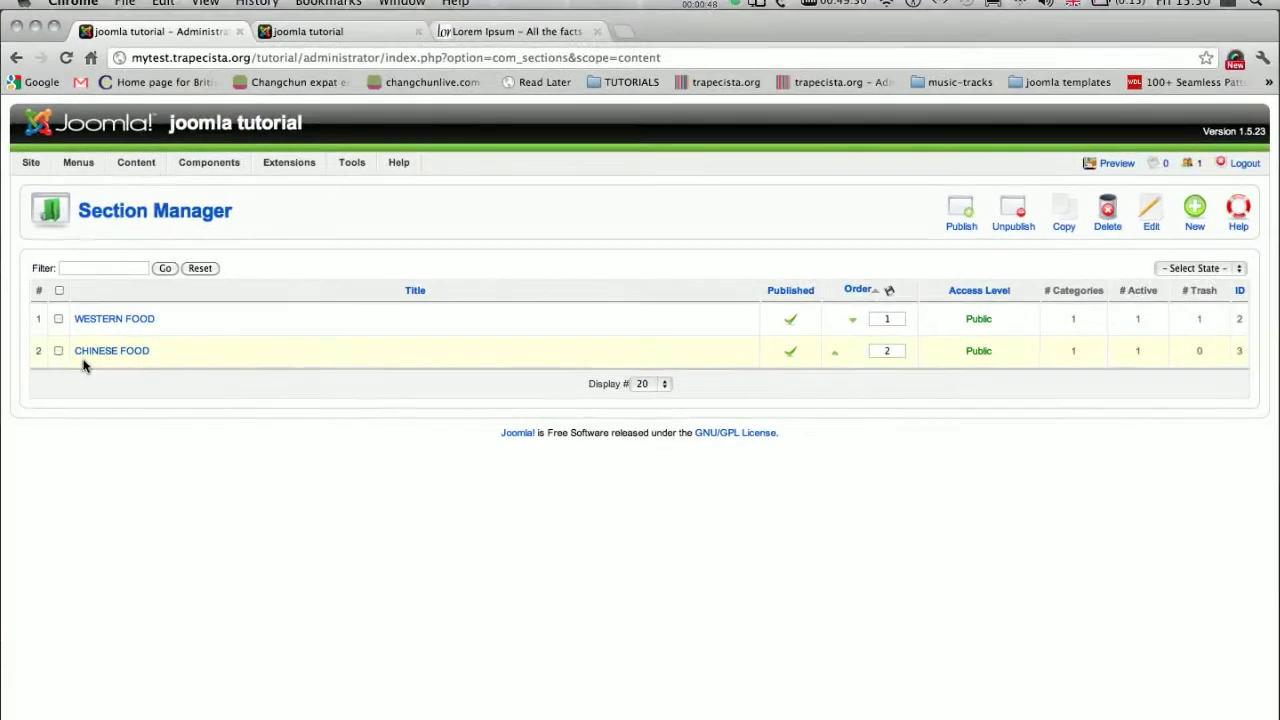
mouse_move(89, 175)
mouse_move(134, 172)
left_click(152, 258)
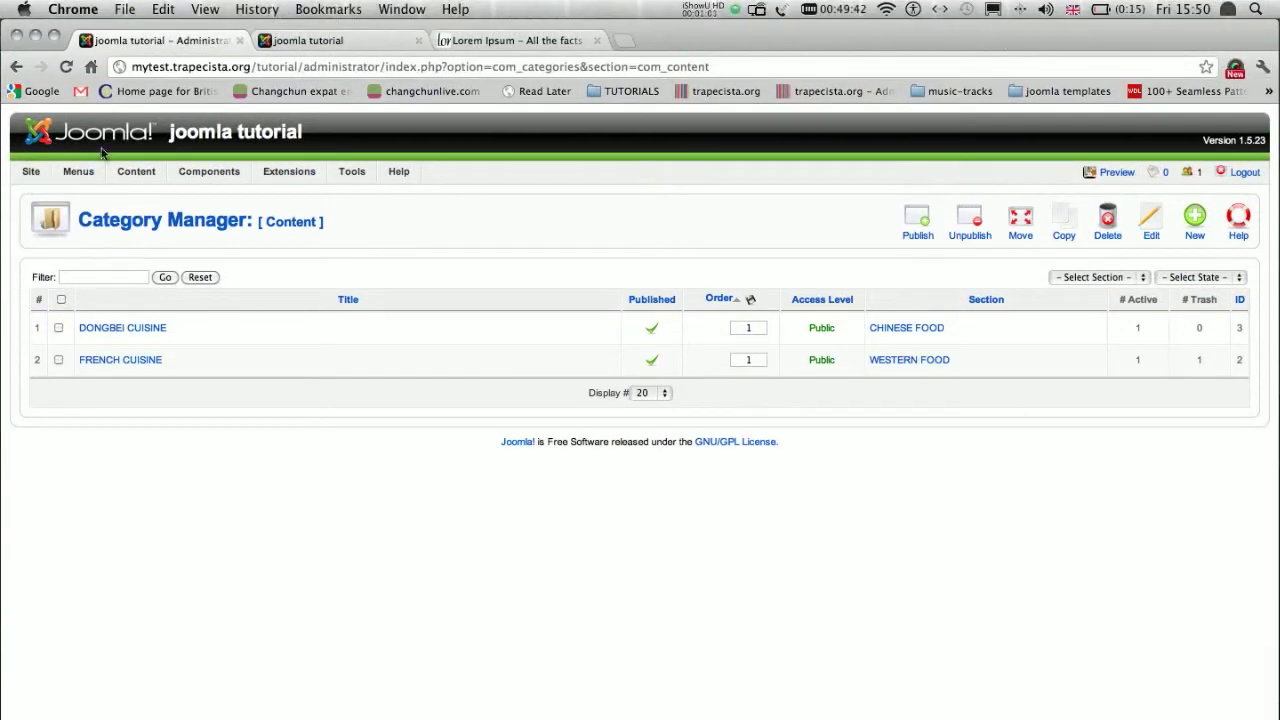
mouse_move(136, 93)
left_click(147, 198)
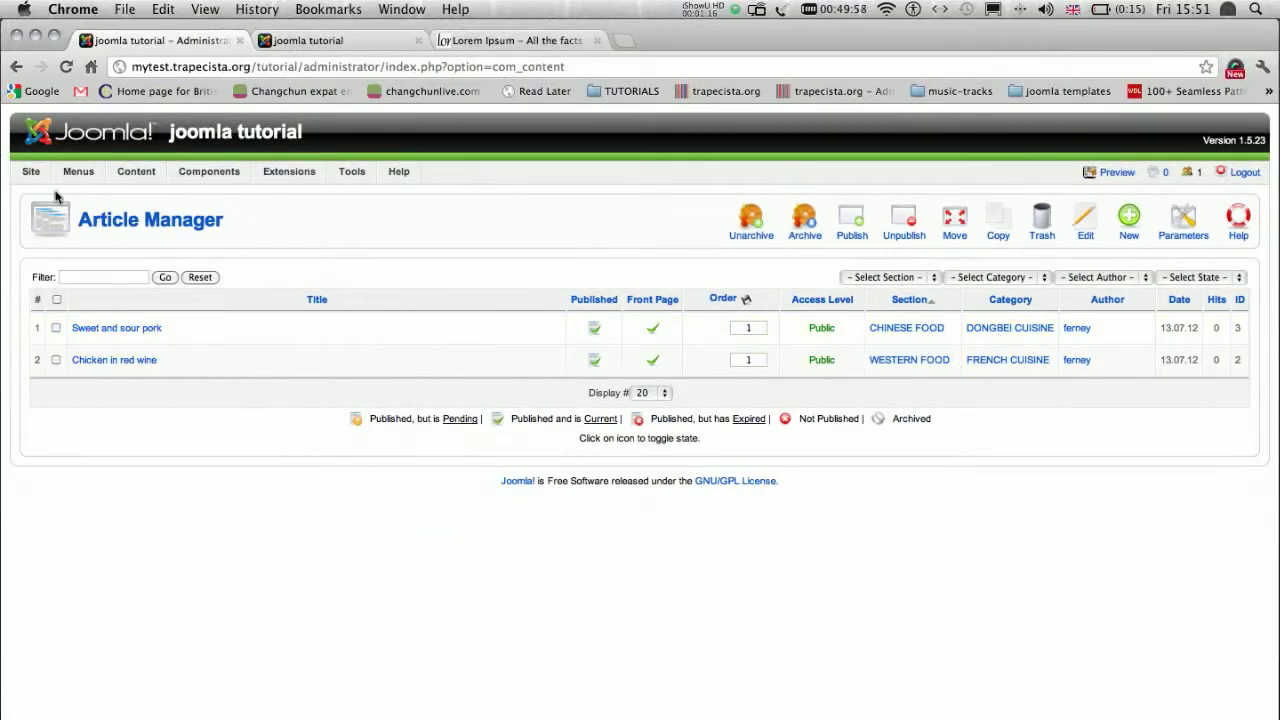
left_click(306, 40)
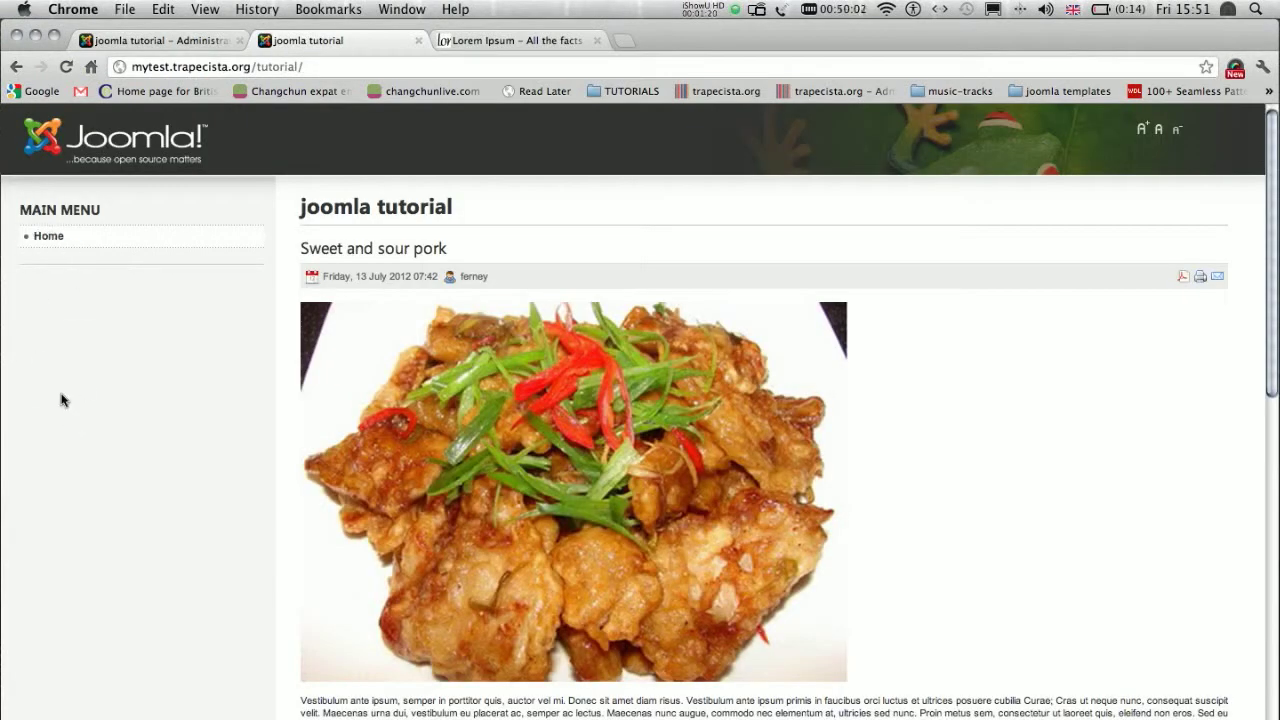
left_click(184, 42)
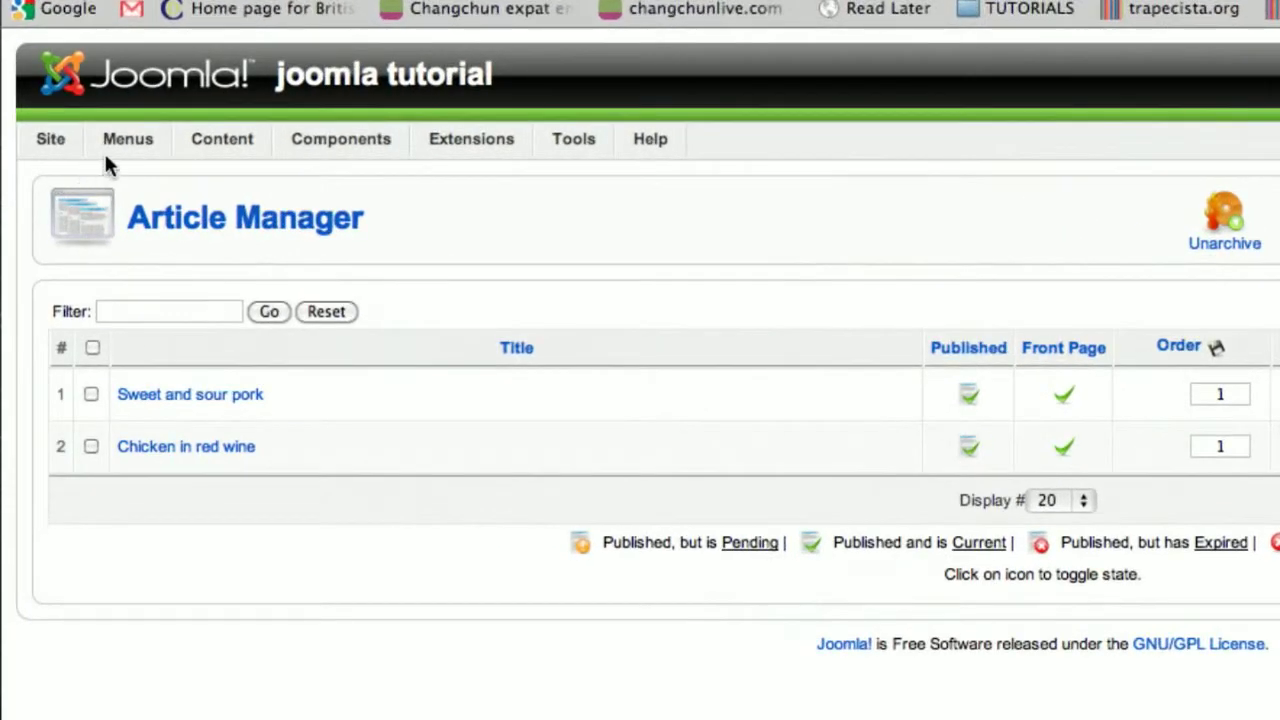
- Open the Main Menu's item list and compare it with the menu shown on the public site
mouse_move(130, 146)
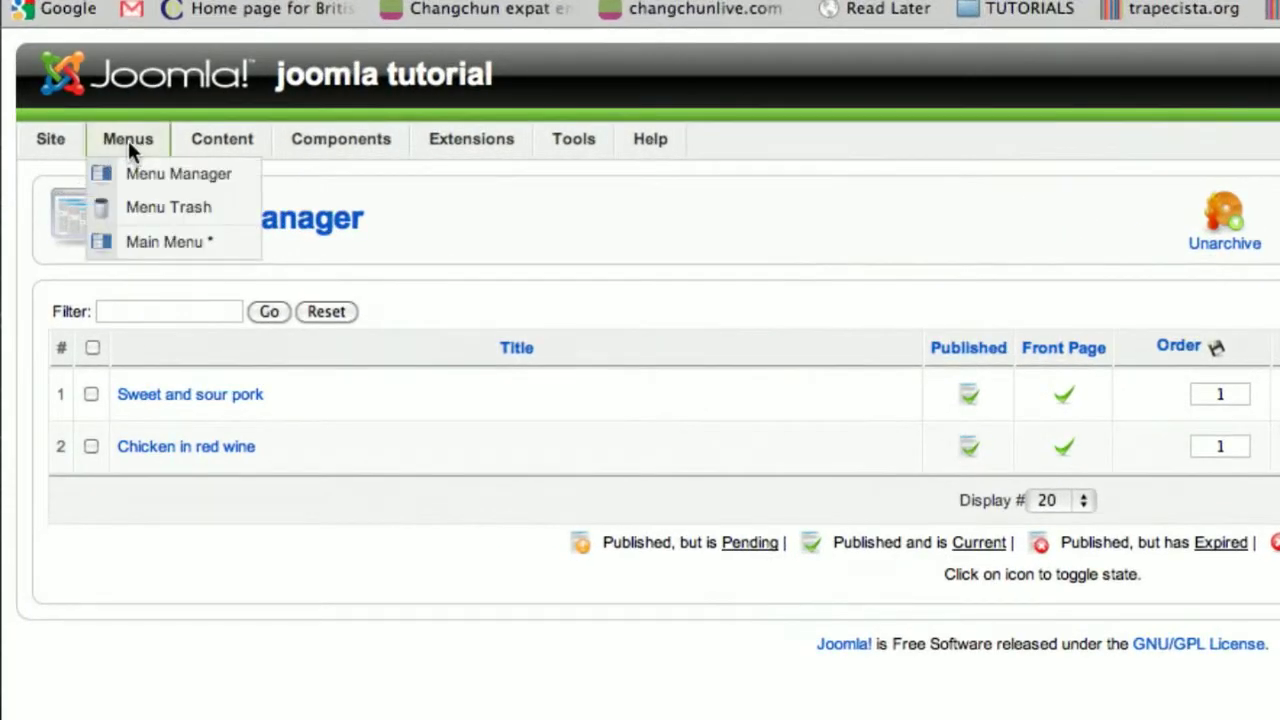
left_click(145, 243)
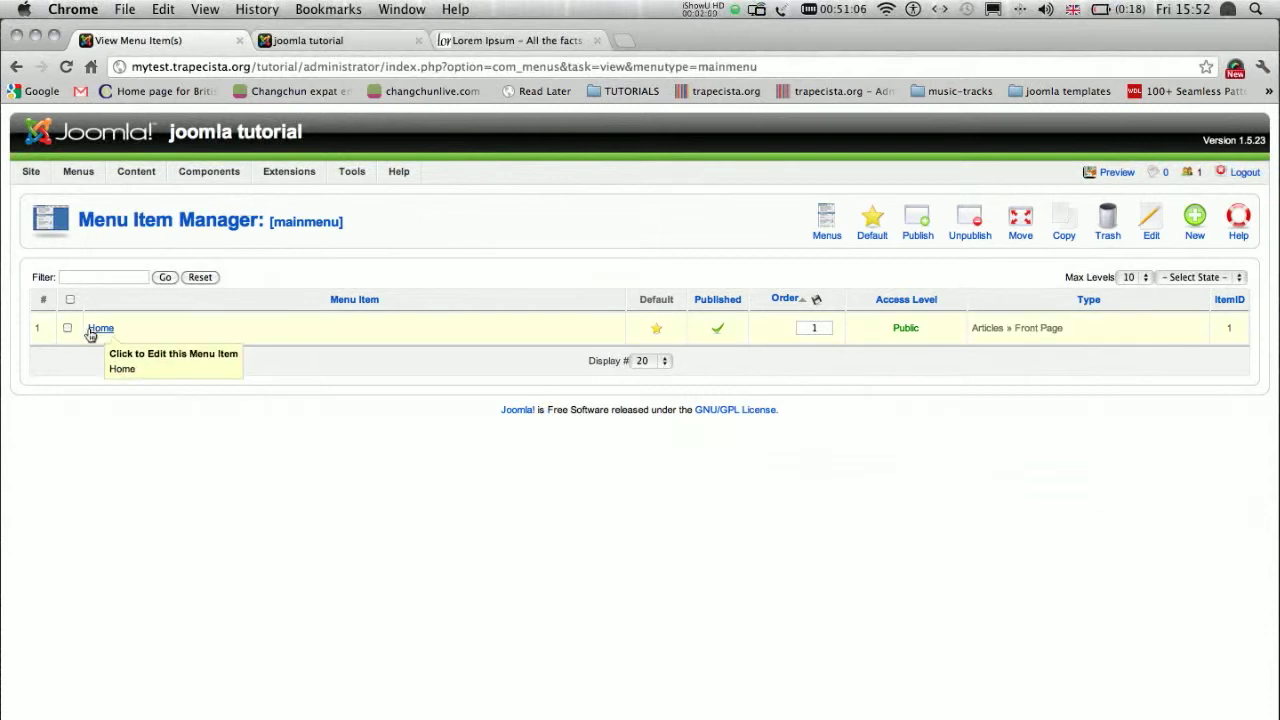
left_click(278, 44)
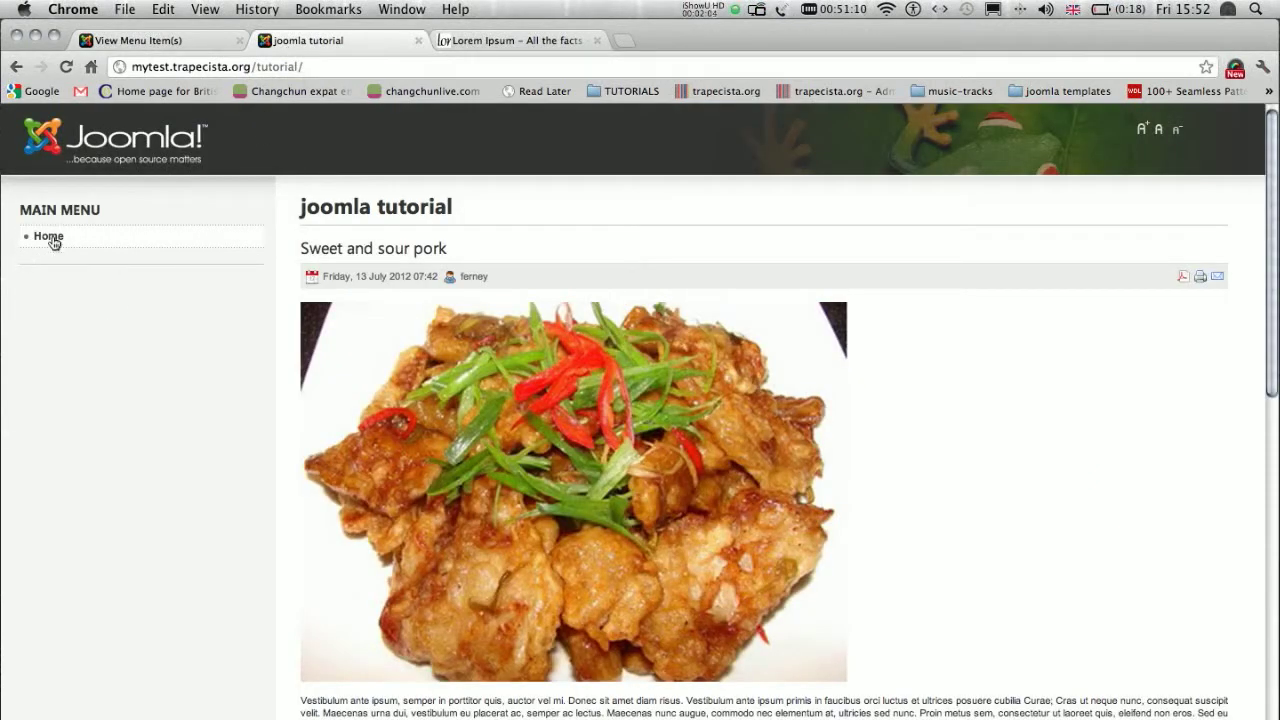
left_click(170, 45)
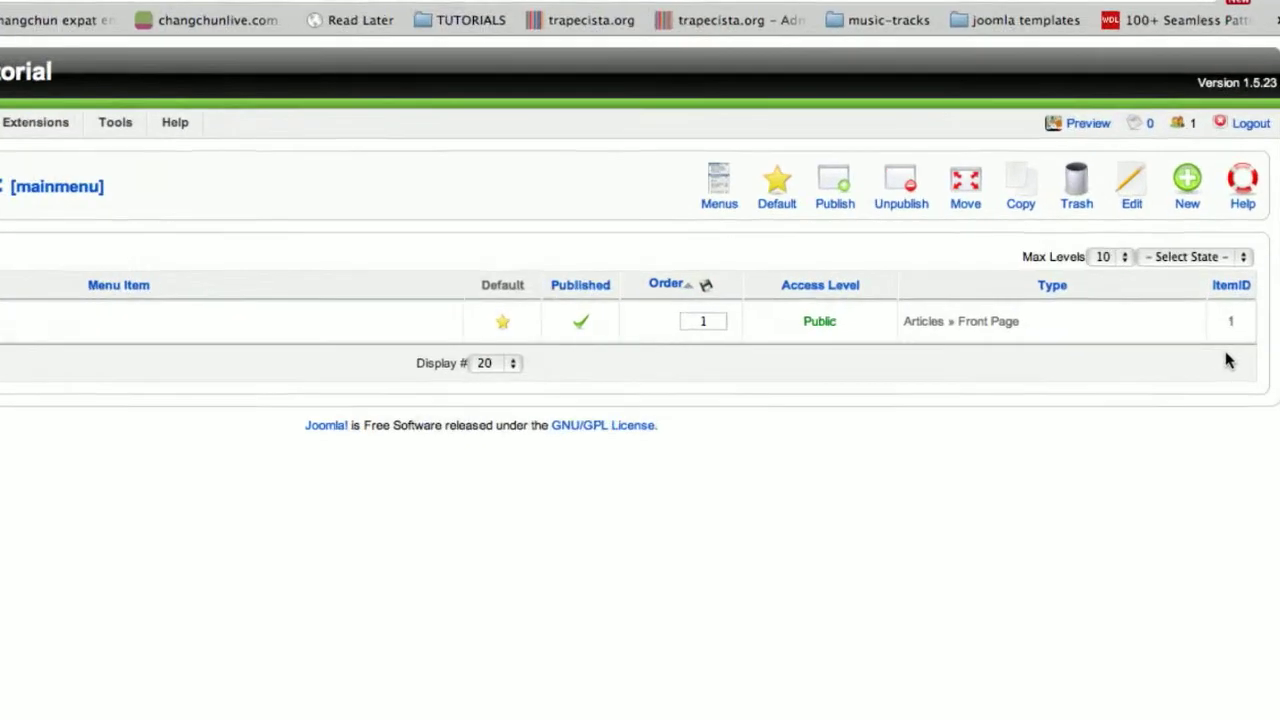
- Create a new Main Menu item of the Section Layout type from the internal article links
left_click(1155, 153)
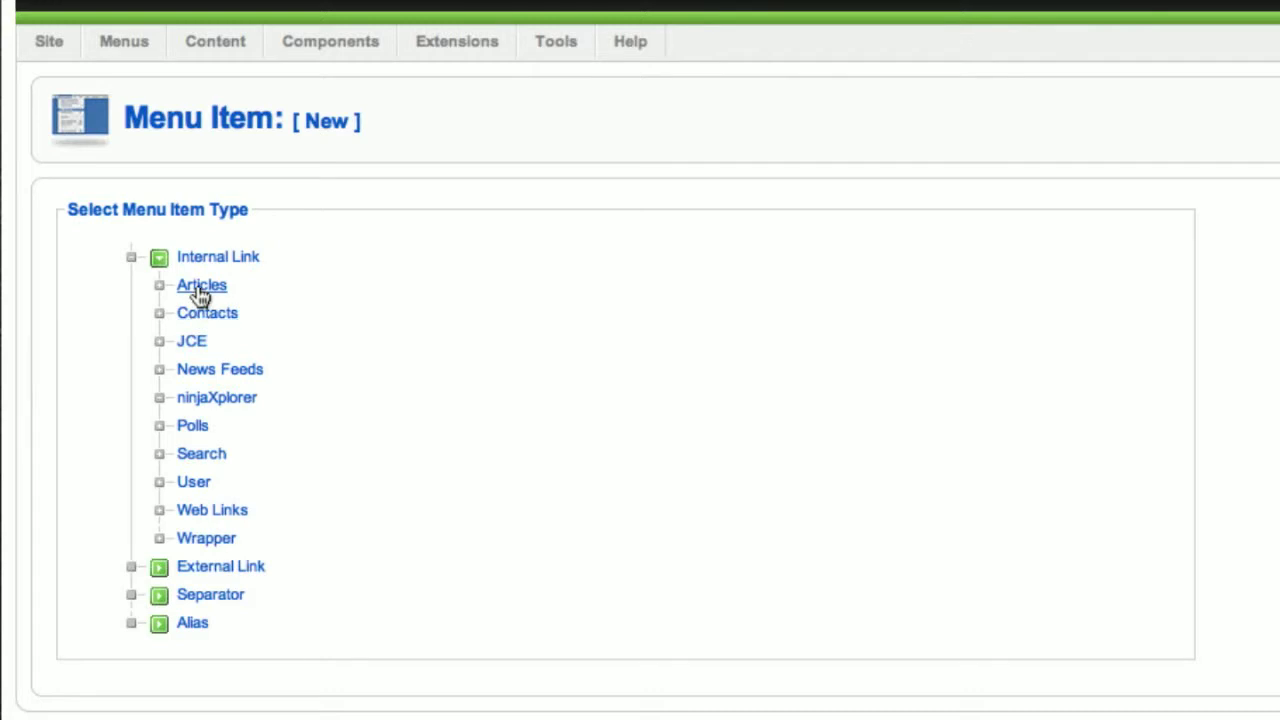
left_click(197, 284)
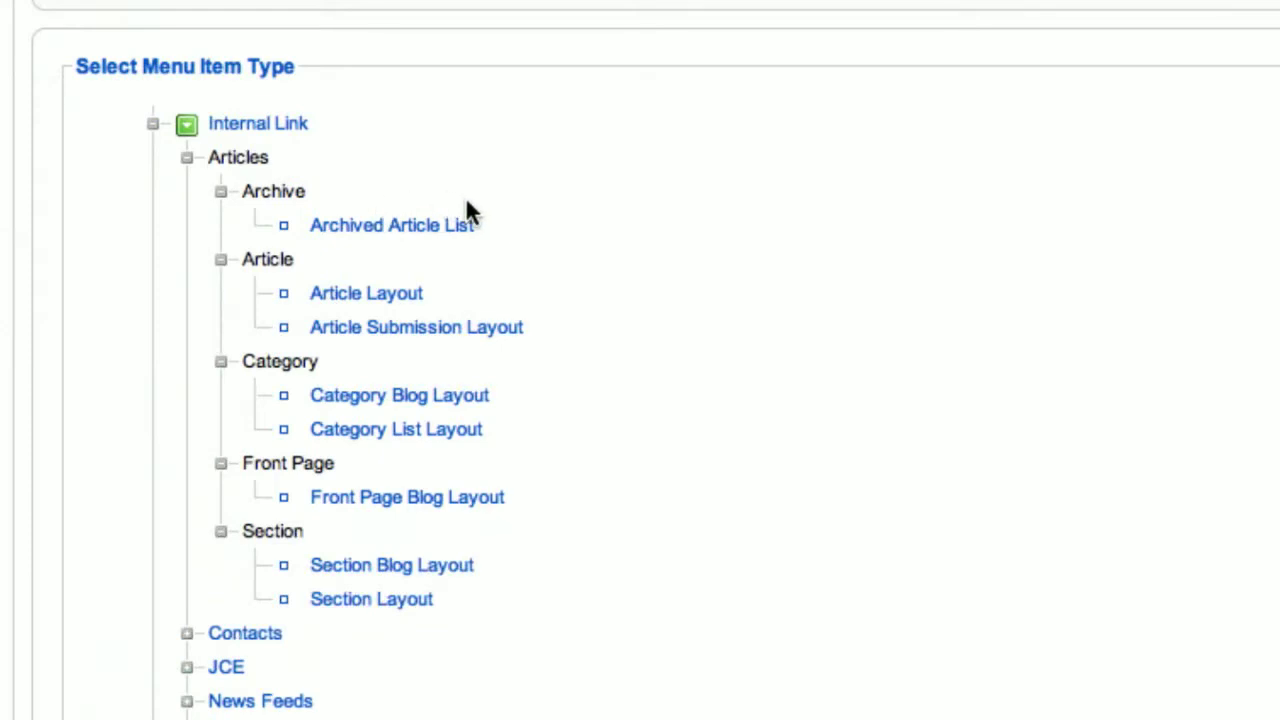
scroll(549, 339, "down", 2)
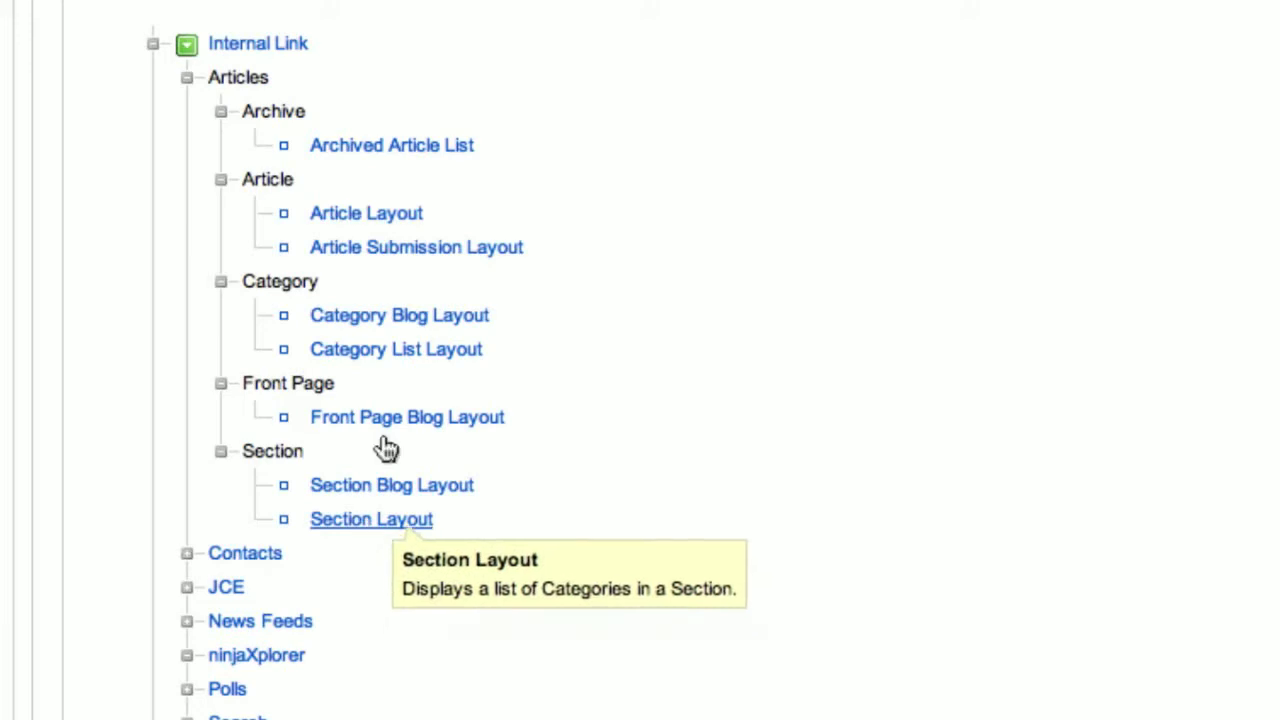
scroll(370, 400, "up", 2)
scroll(370, 363, "down", 1)
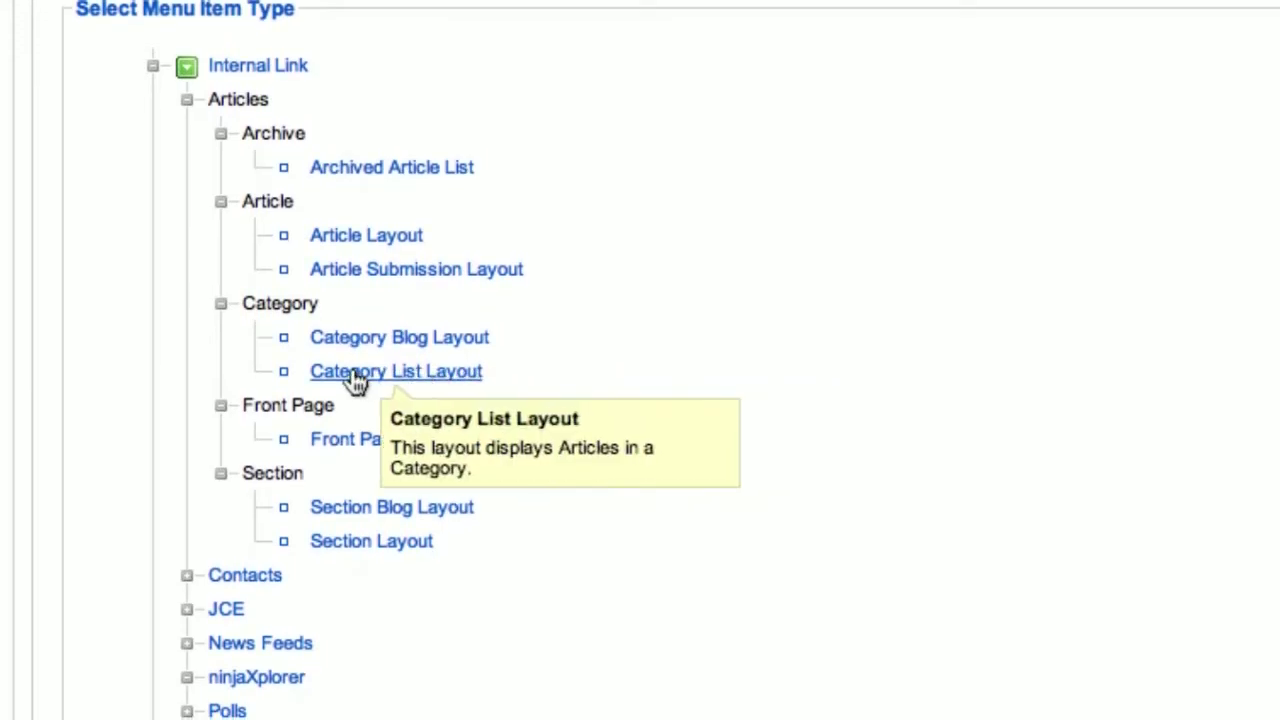
scroll(335, 256, "up", 1)
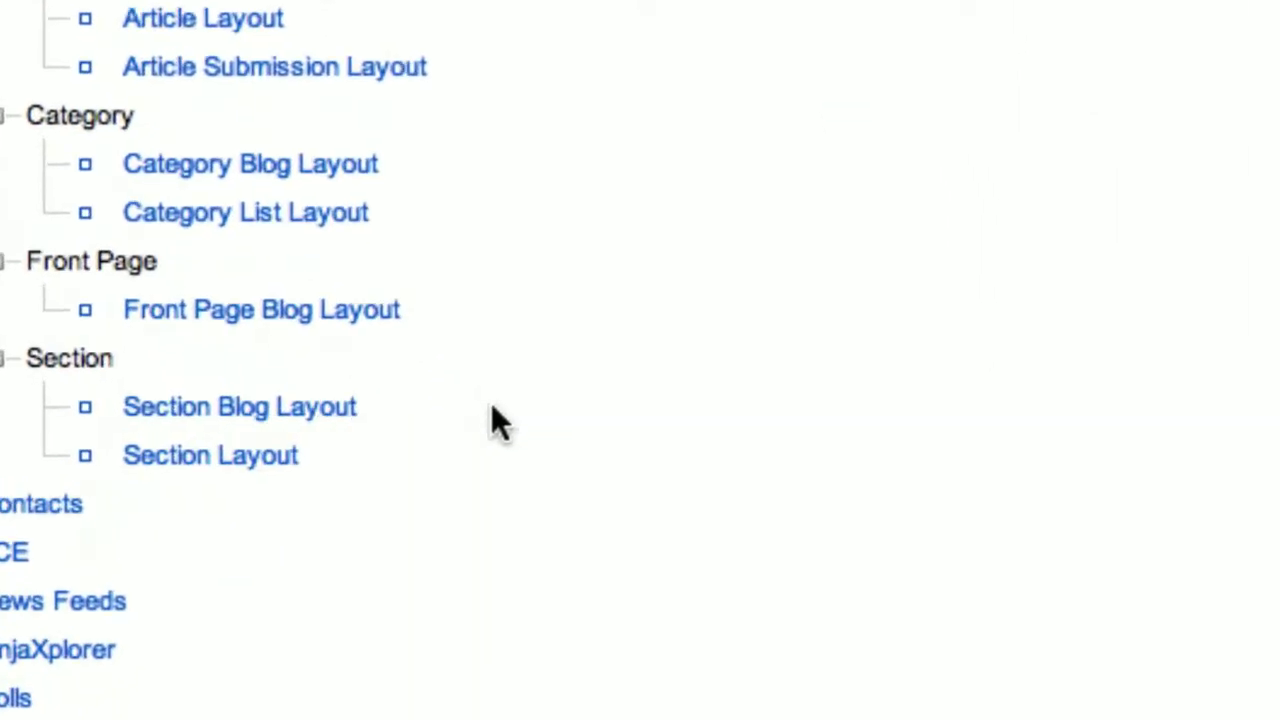
mouse_move(224, 470)
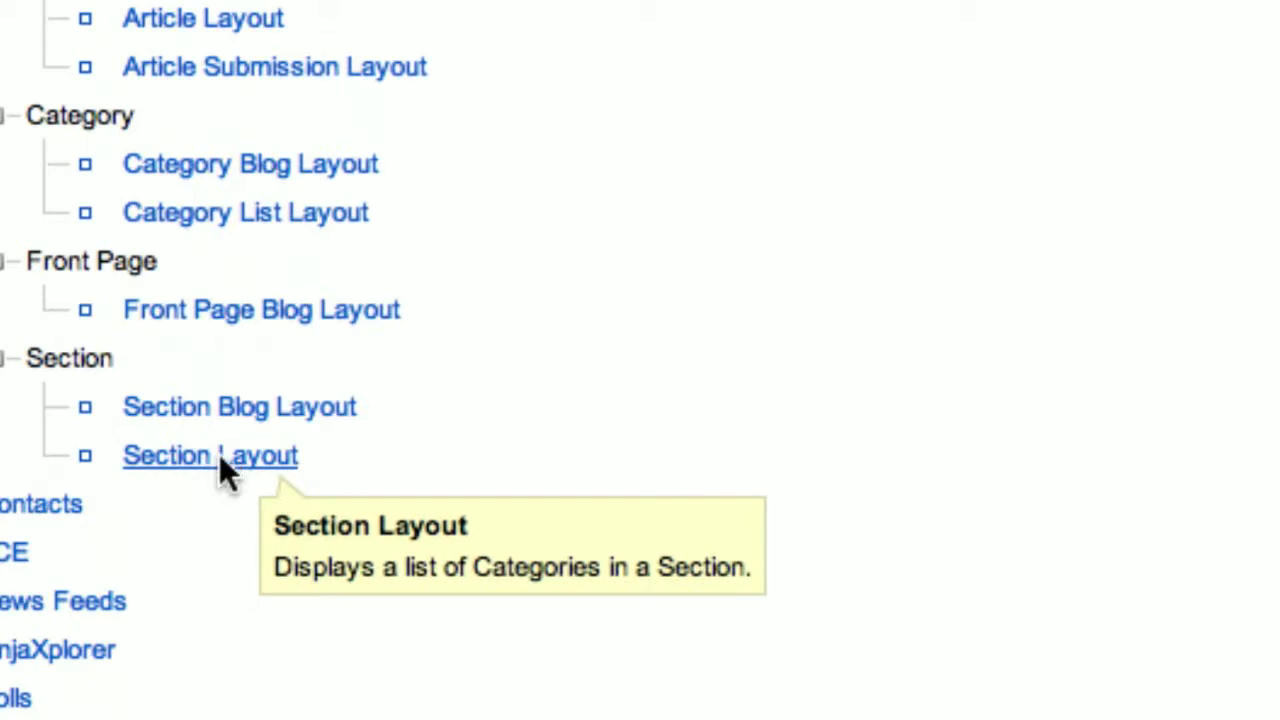
left_click(224, 462)
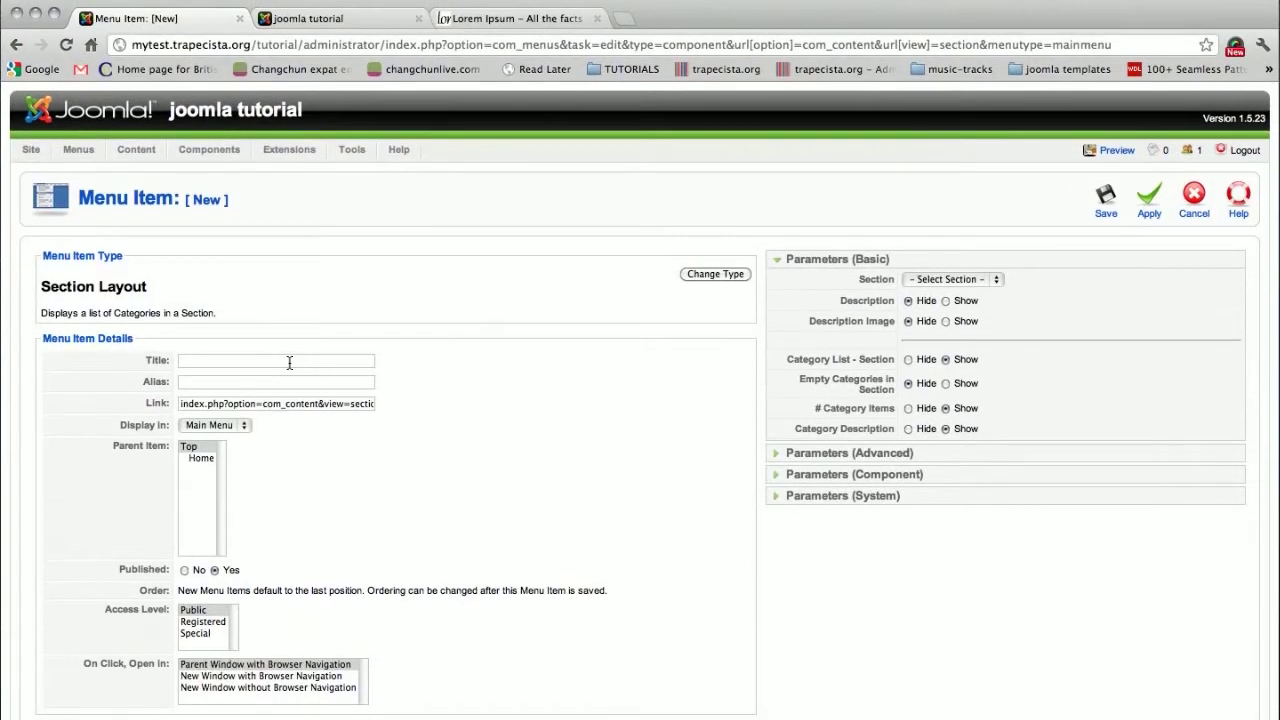
- Title the menu item WESTERN FOOD, keeping it displayed in Main Menu and opening in Parent Window with Browser Navigation
left_click(289, 303)
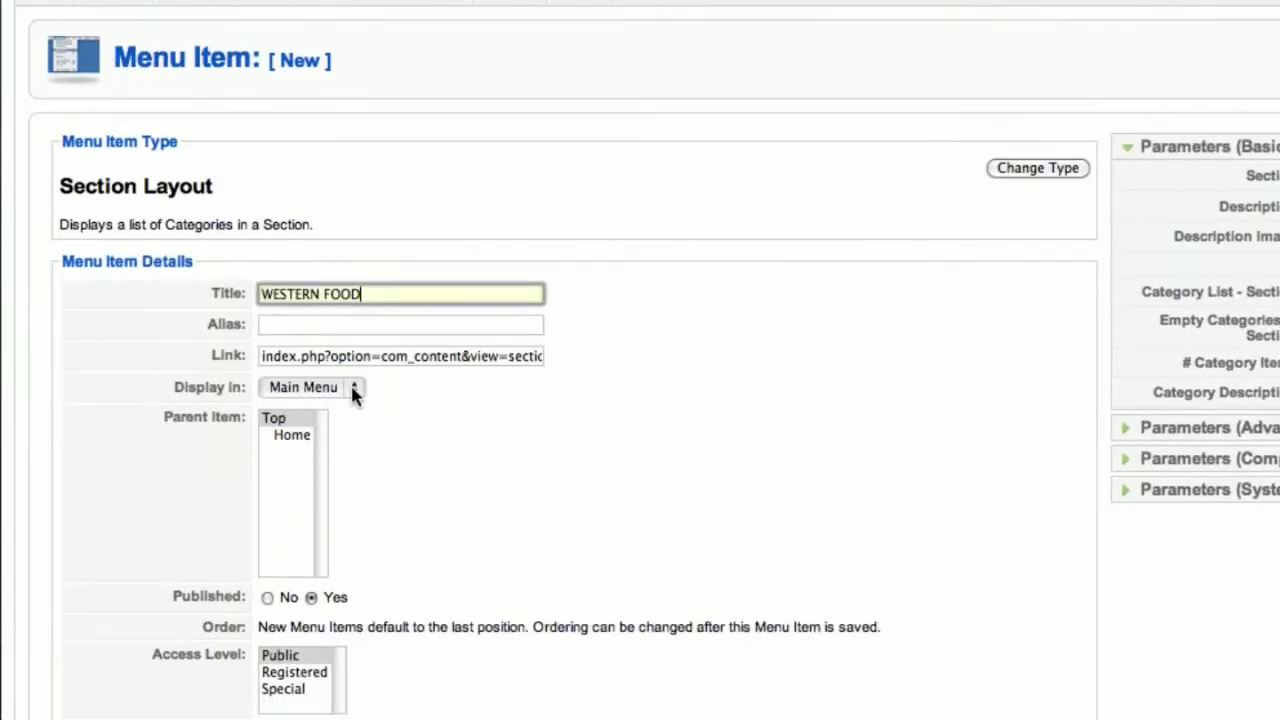
left_click(352, 392)
left_click(326, 390)
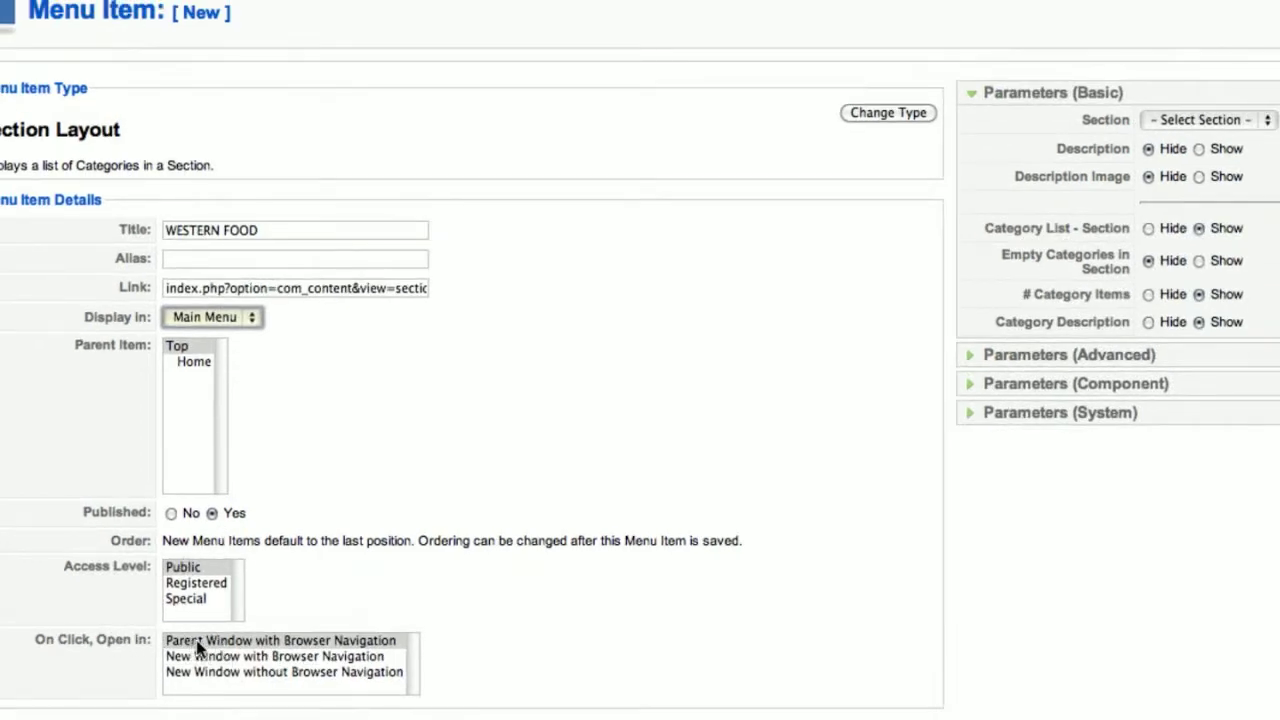
left_click(331, 640)
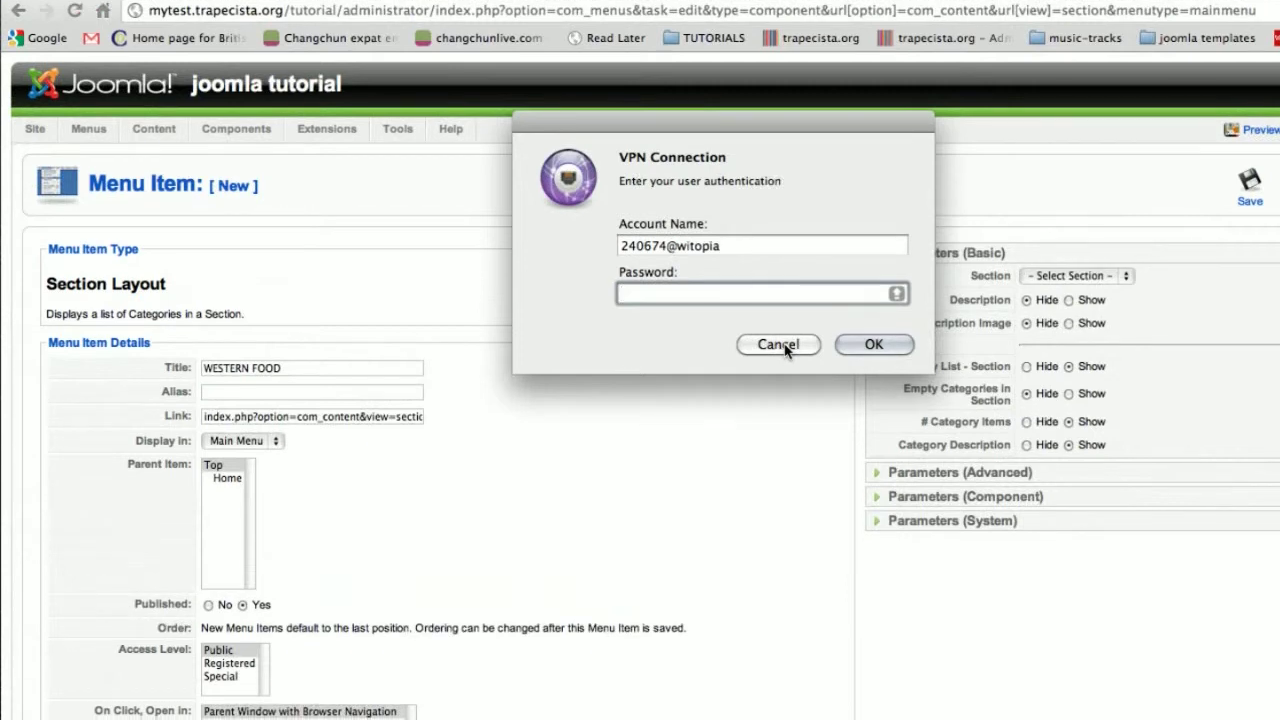
- Dismiss the VPN authentication prompt and set the menu item's section to WESTERN FOOD
left_click(784, 346)
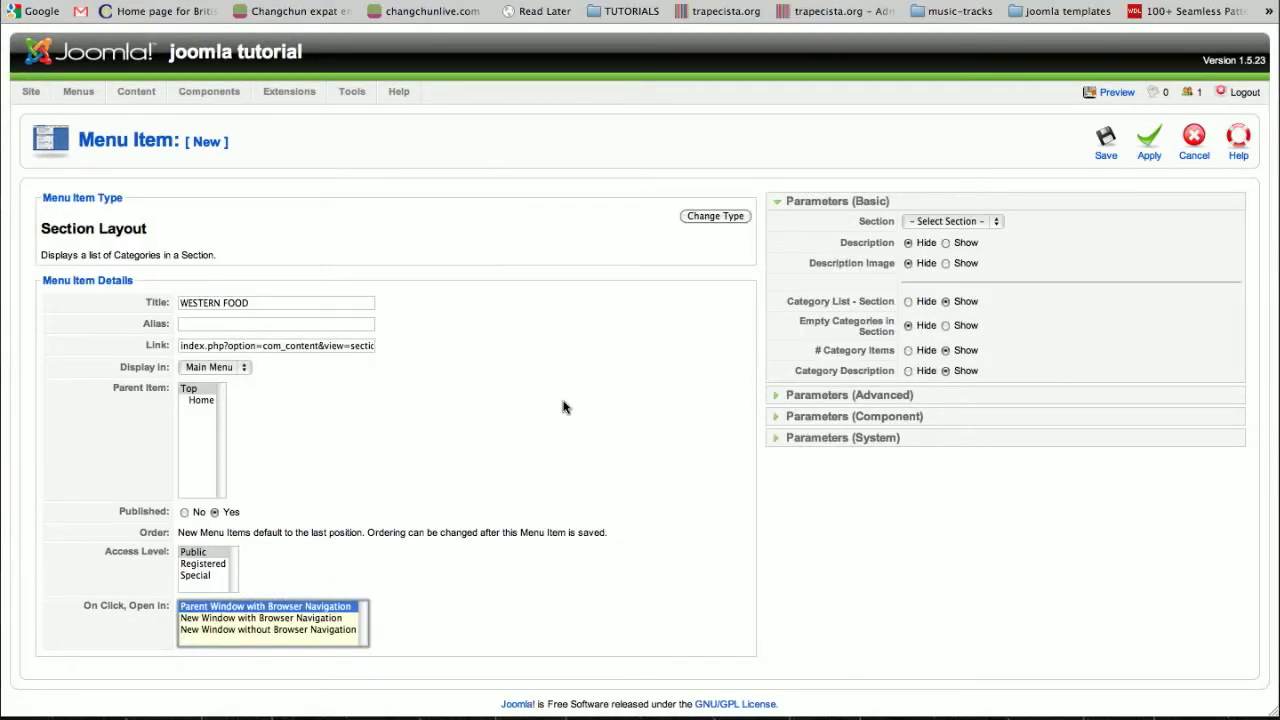
left_click(563, 407)
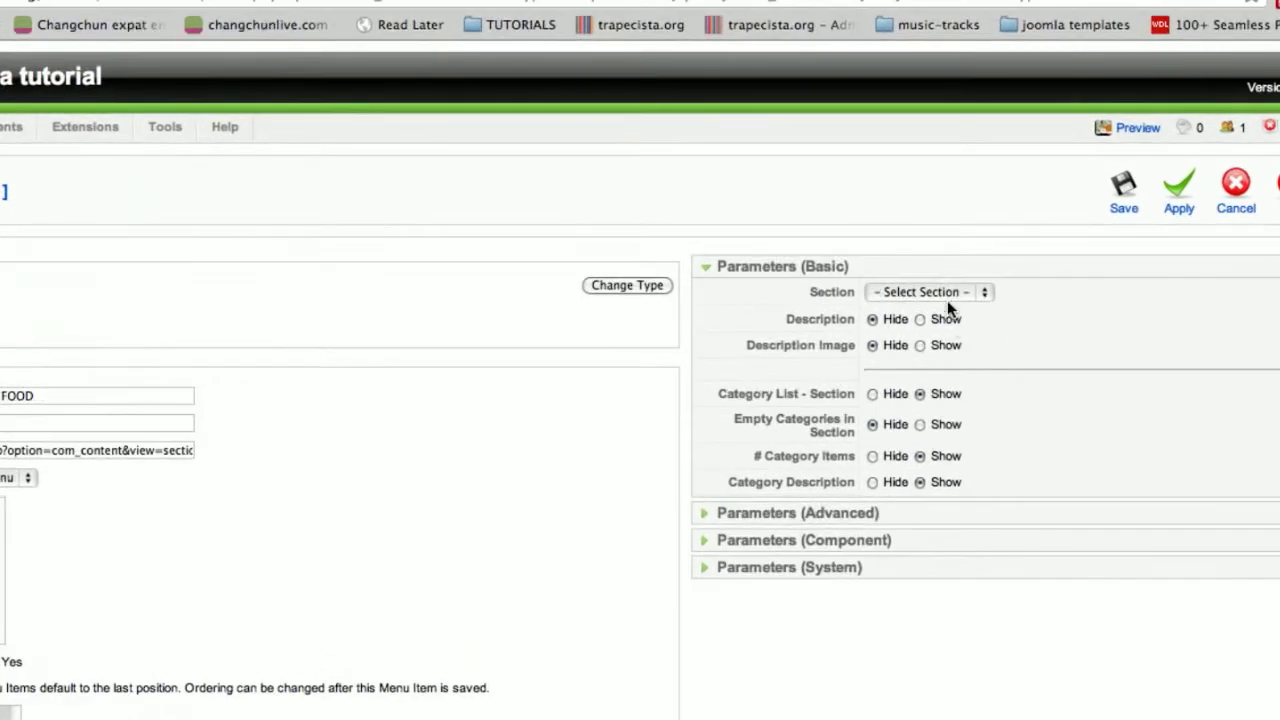
left_click(982, 292)
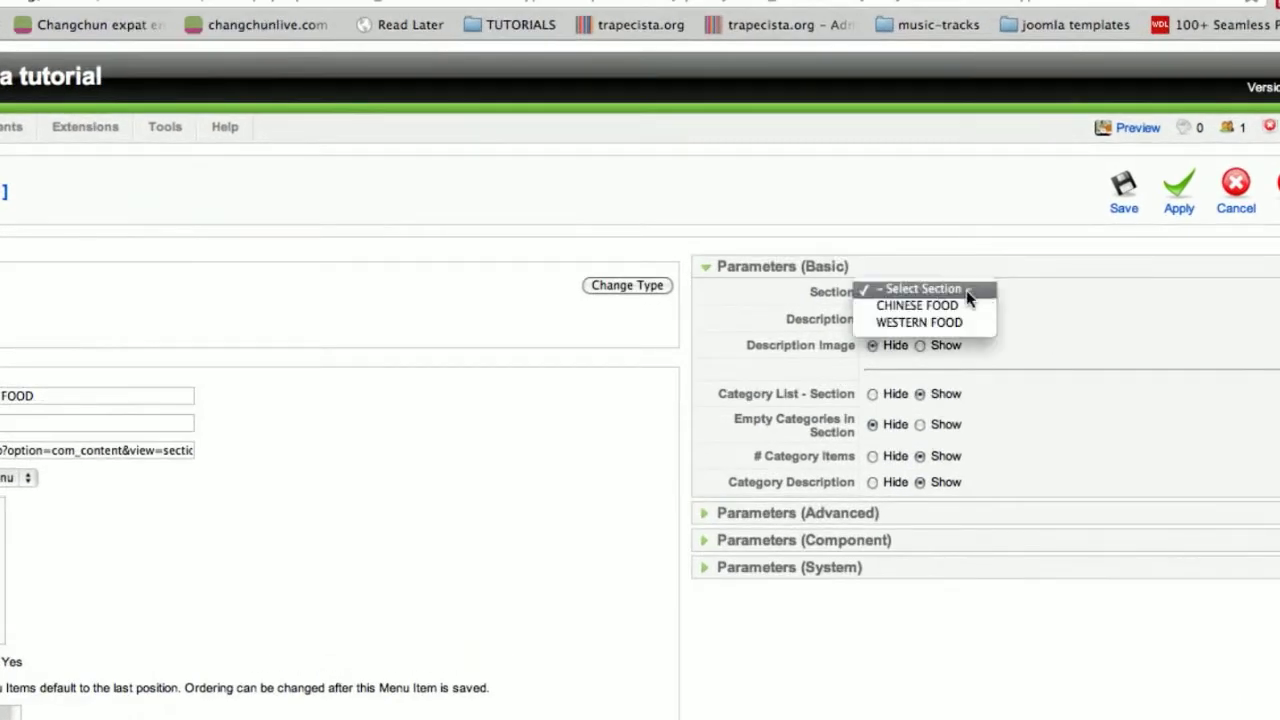
left_click(920, 323)
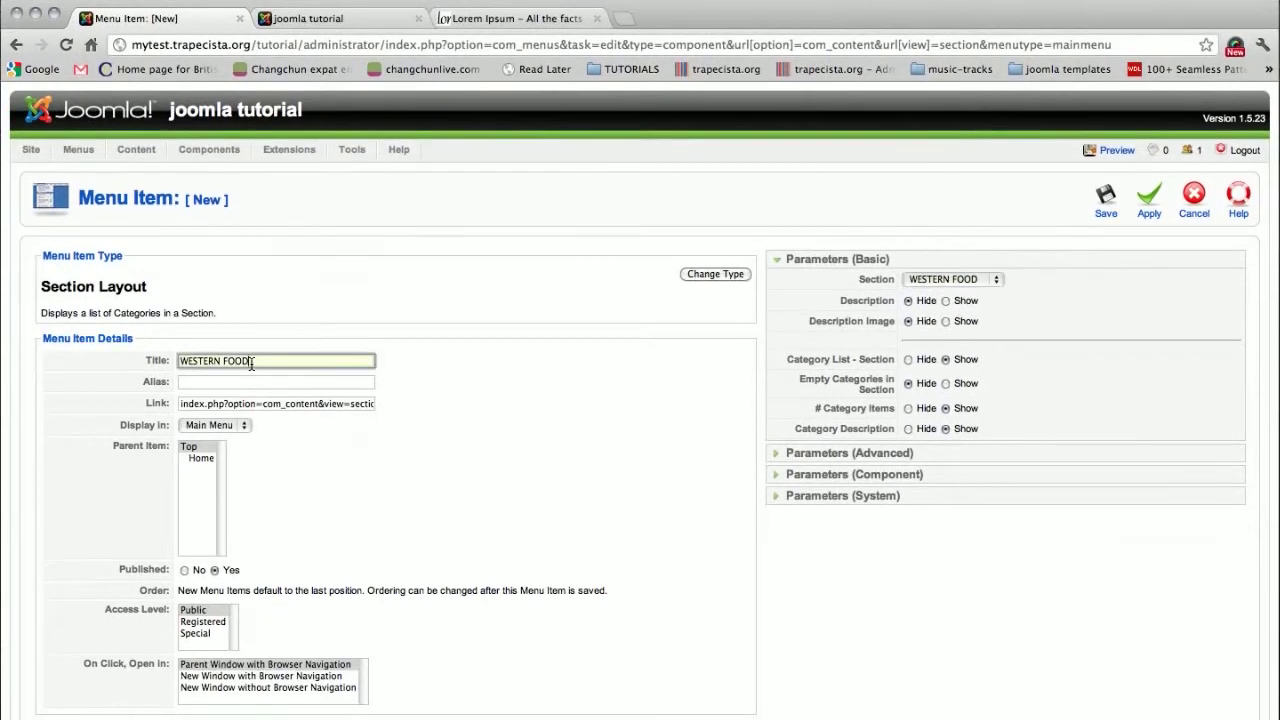
left_click_drag(251, 364, 175, 363)
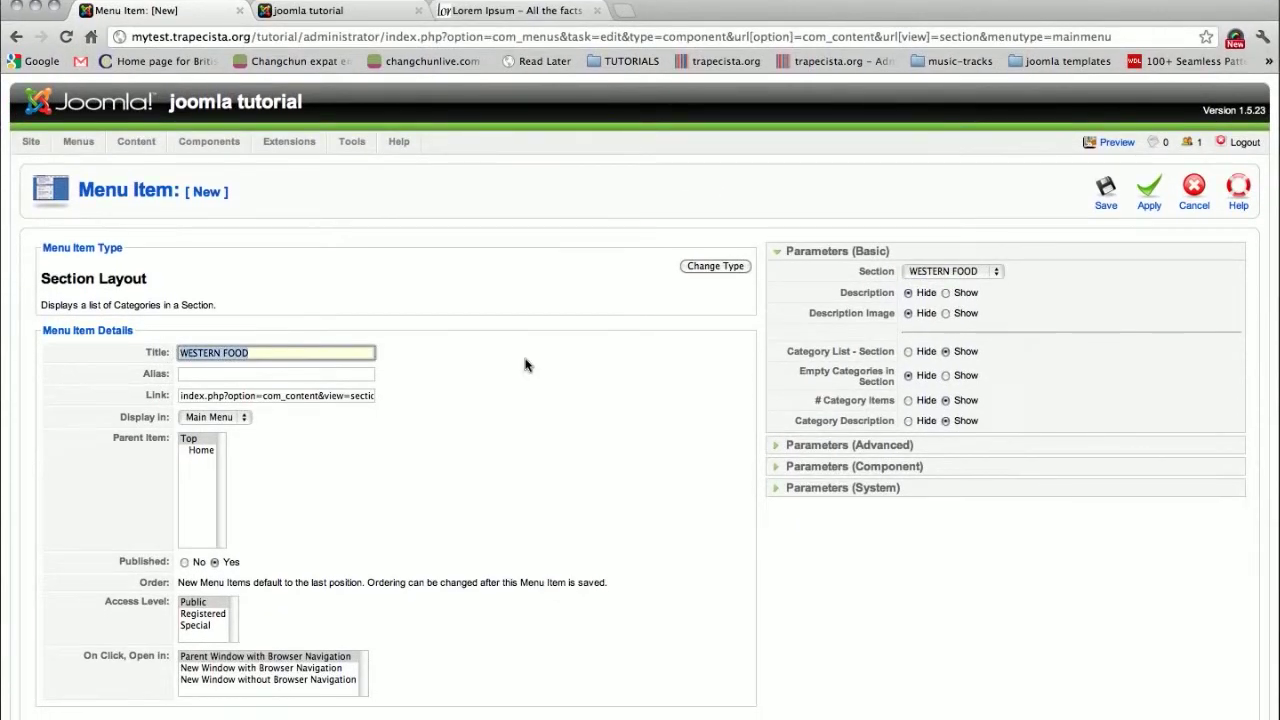
left_click(285, 357)
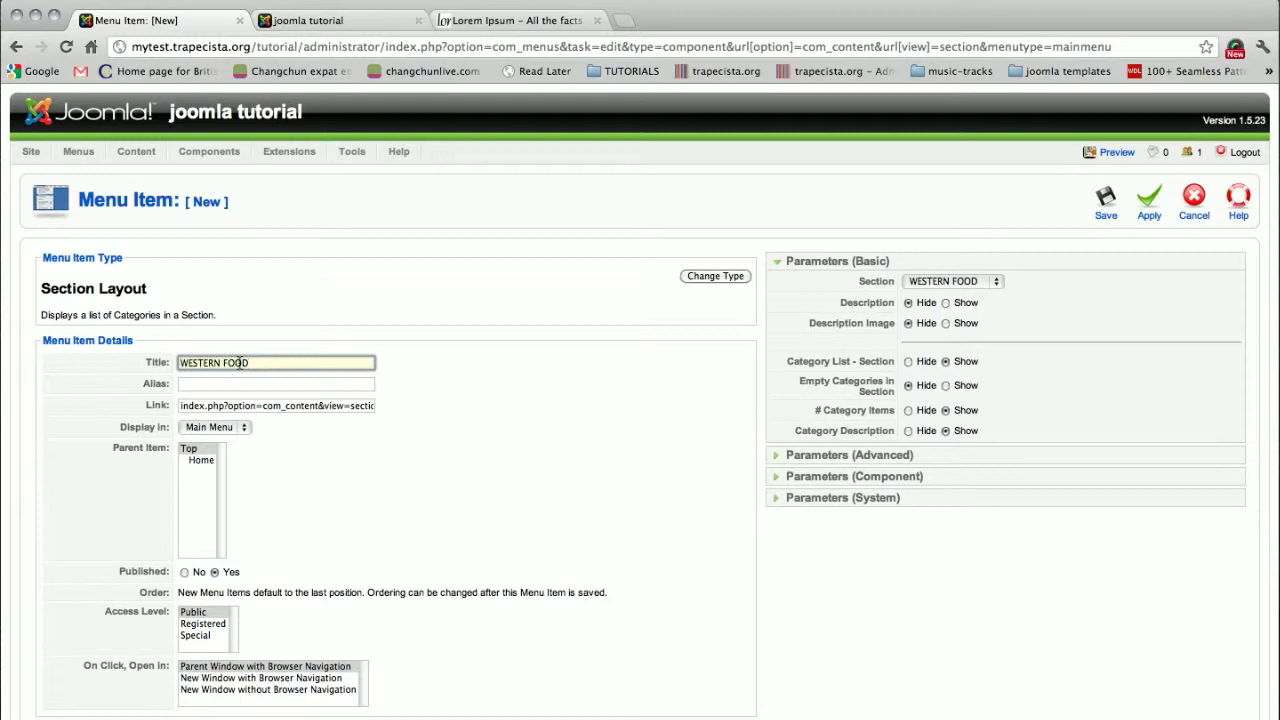
left_click_drag(251, 364, 170, 363)
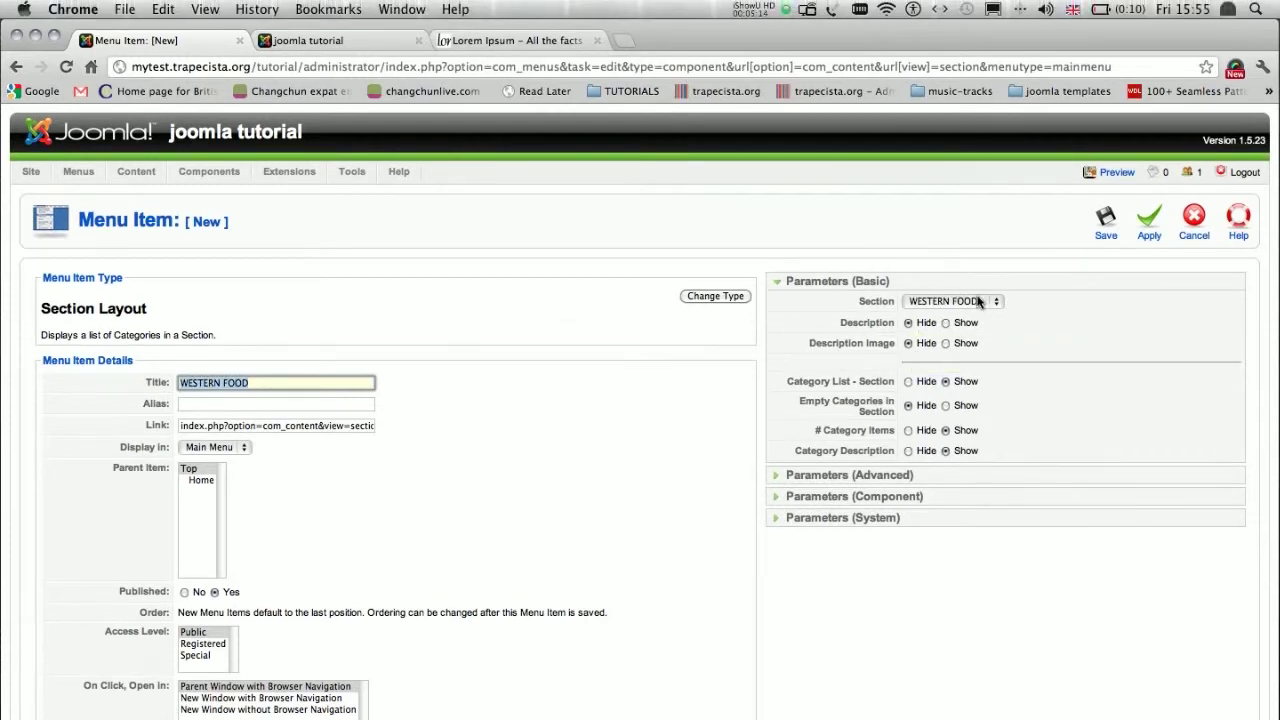
- Check the WESTERN FOOD item's Advanced, Component and System parameters and save the menu item, dismissing the reserve battery alert
left_click(918, 238)
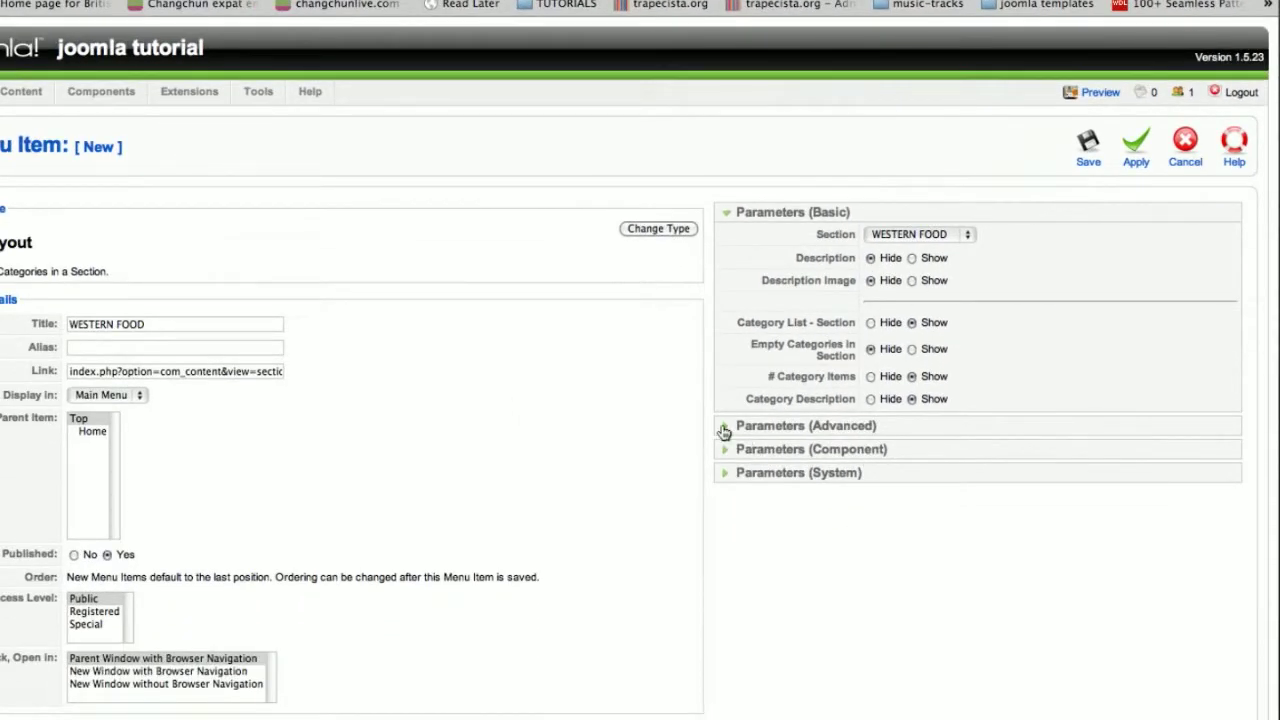
left_click(724, 428)
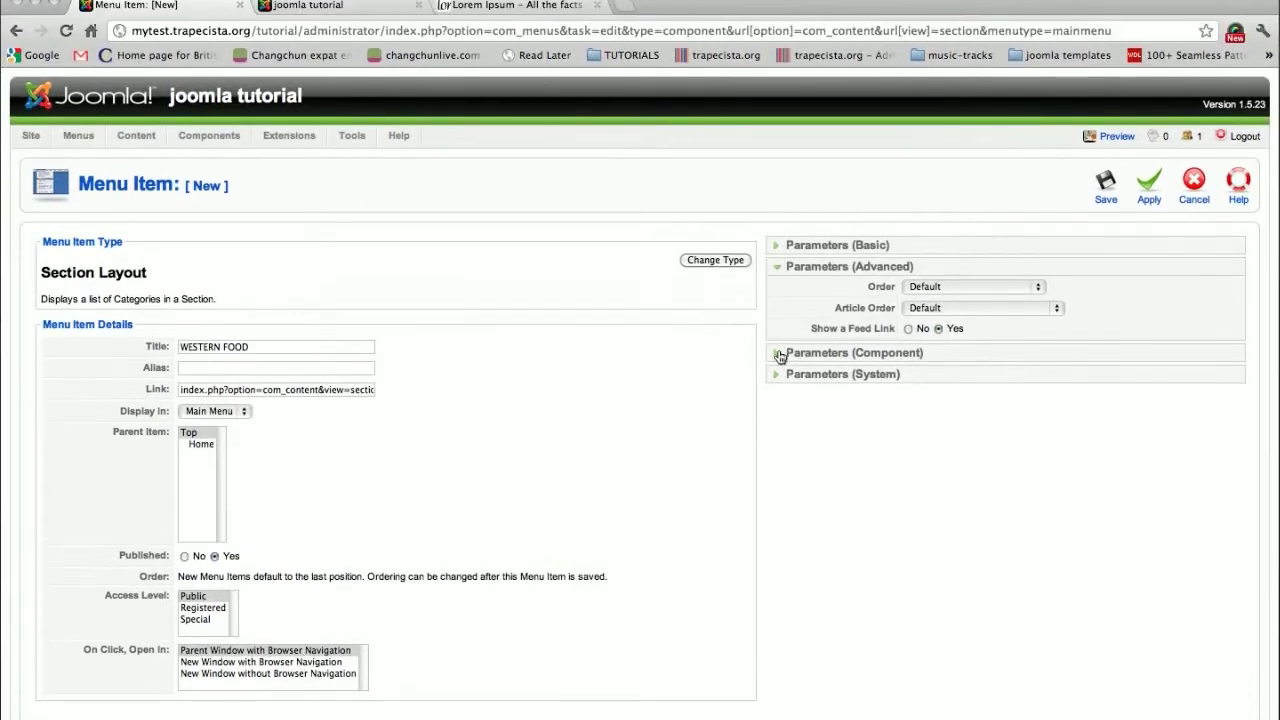
left_click(777, 323)
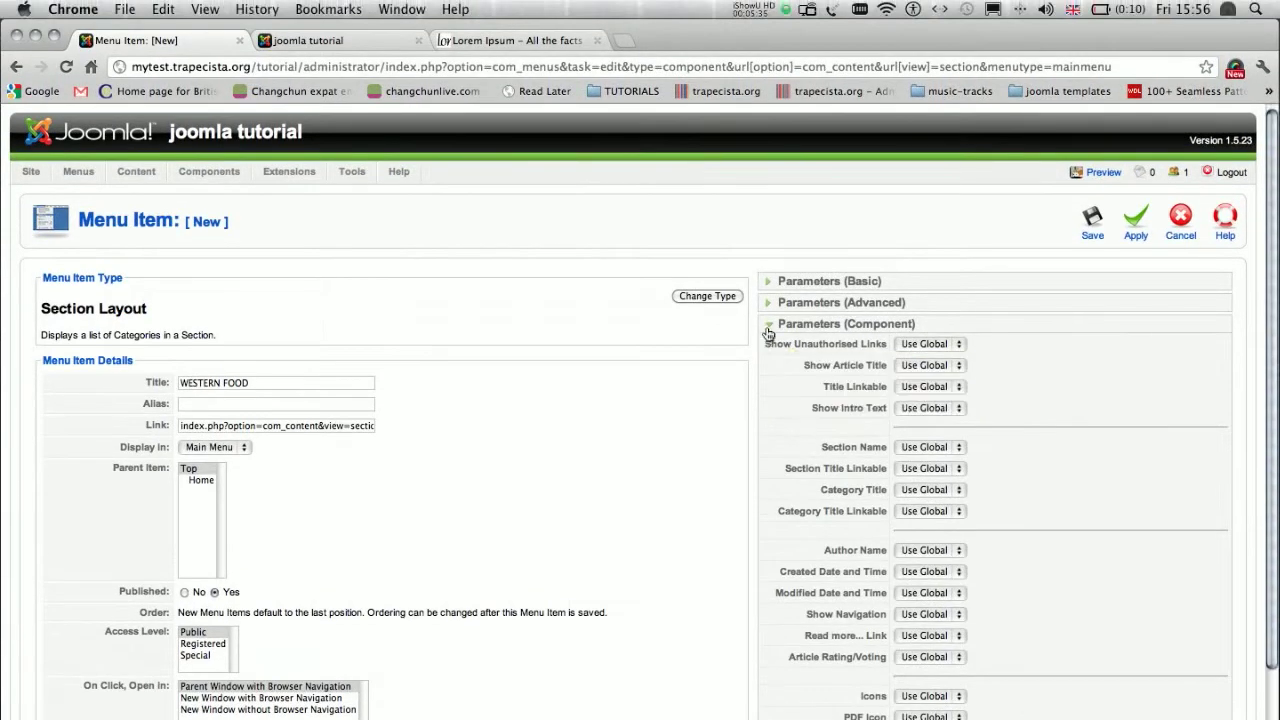
left_click(769, 328)
left_click(776, 348)
left_click(776, 348)
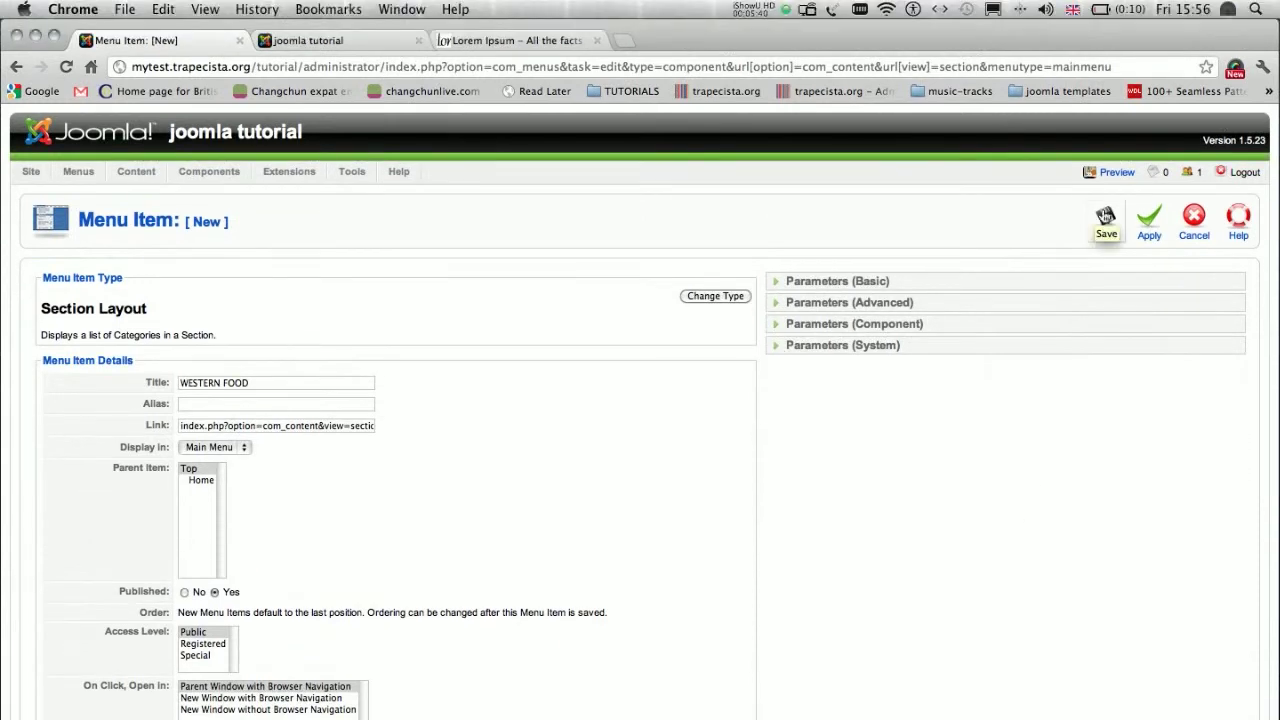
left_click(1105, 196)
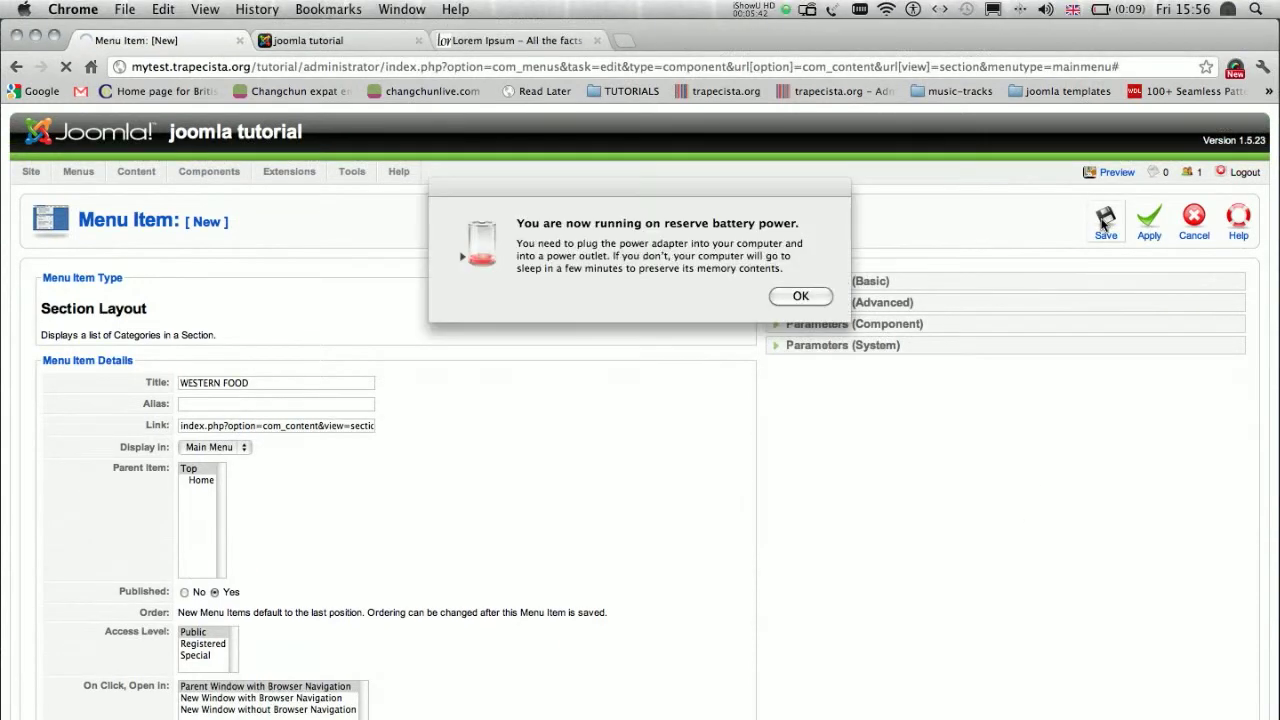
left_click(815, 303)
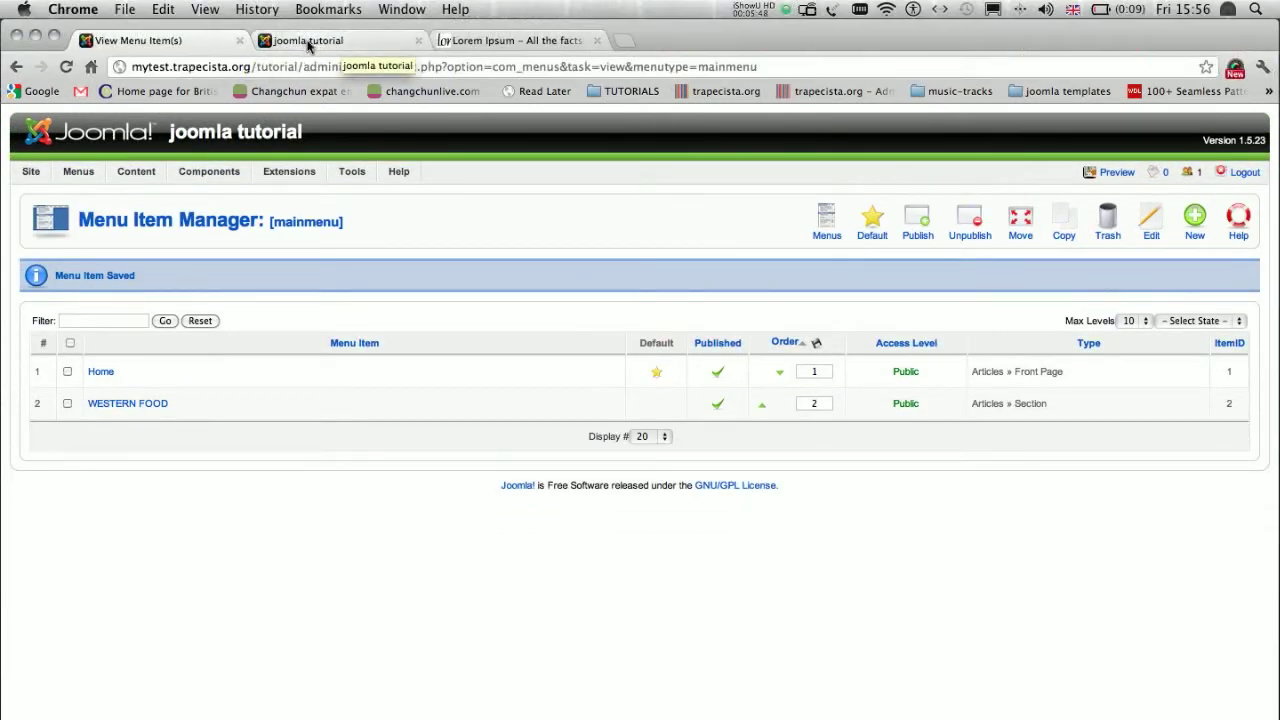
- Open the WESTERN FOOD link in the public site's main menu and compare the menu with the administrator's item list
left_click(308, 42)
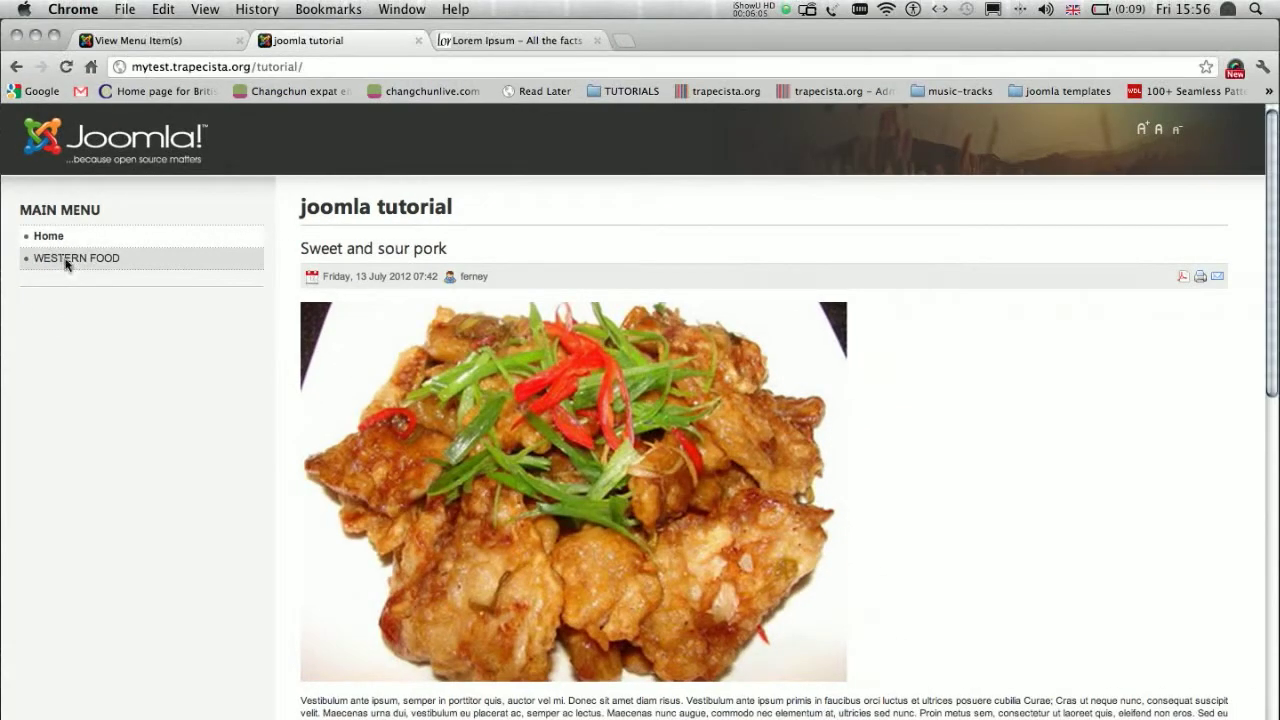
left_click(67, 264)
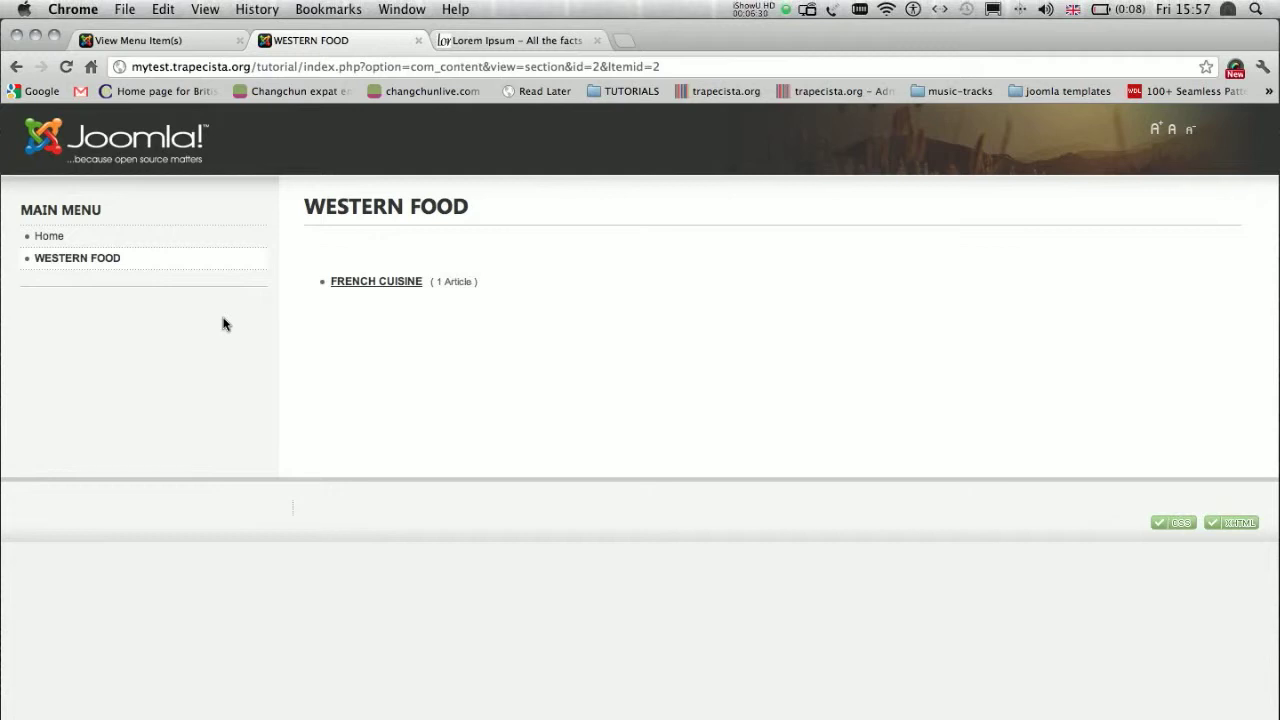
left_click(146, 42)
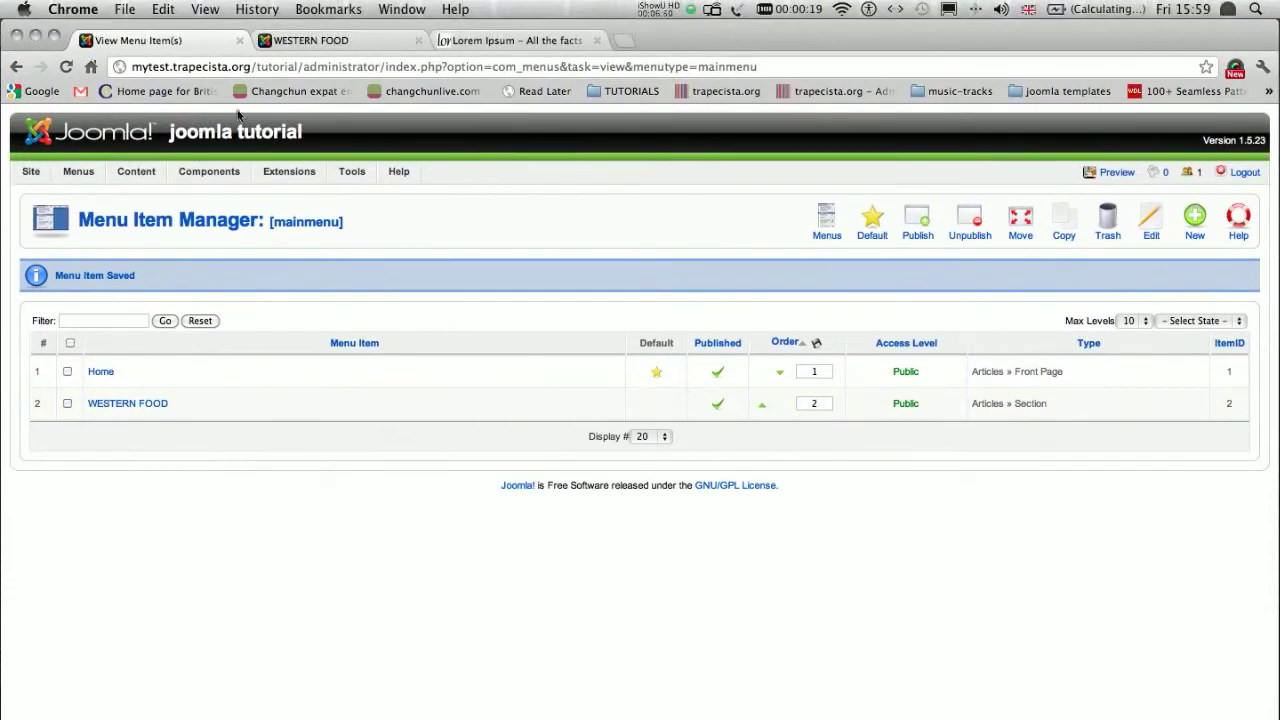
left_click(299, 43)
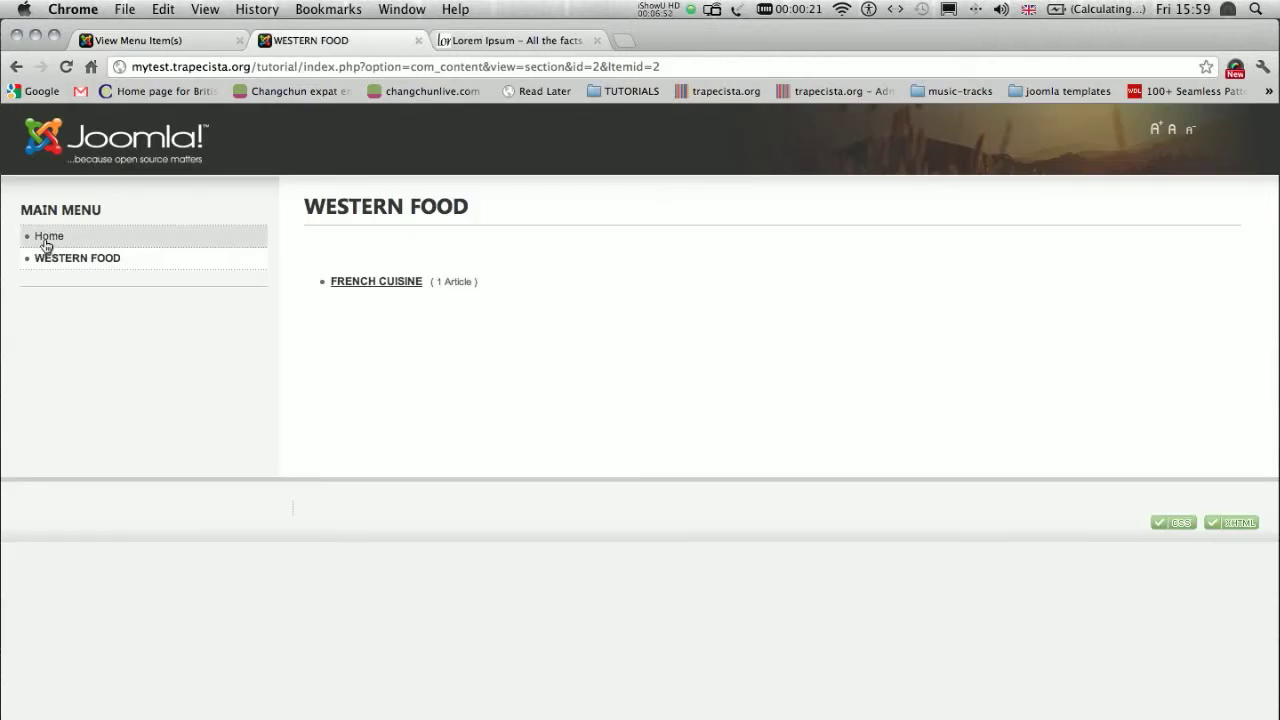
- Create another Main Menu item of the Section Blog Layout type from the internal article links
left_click(178, 40)
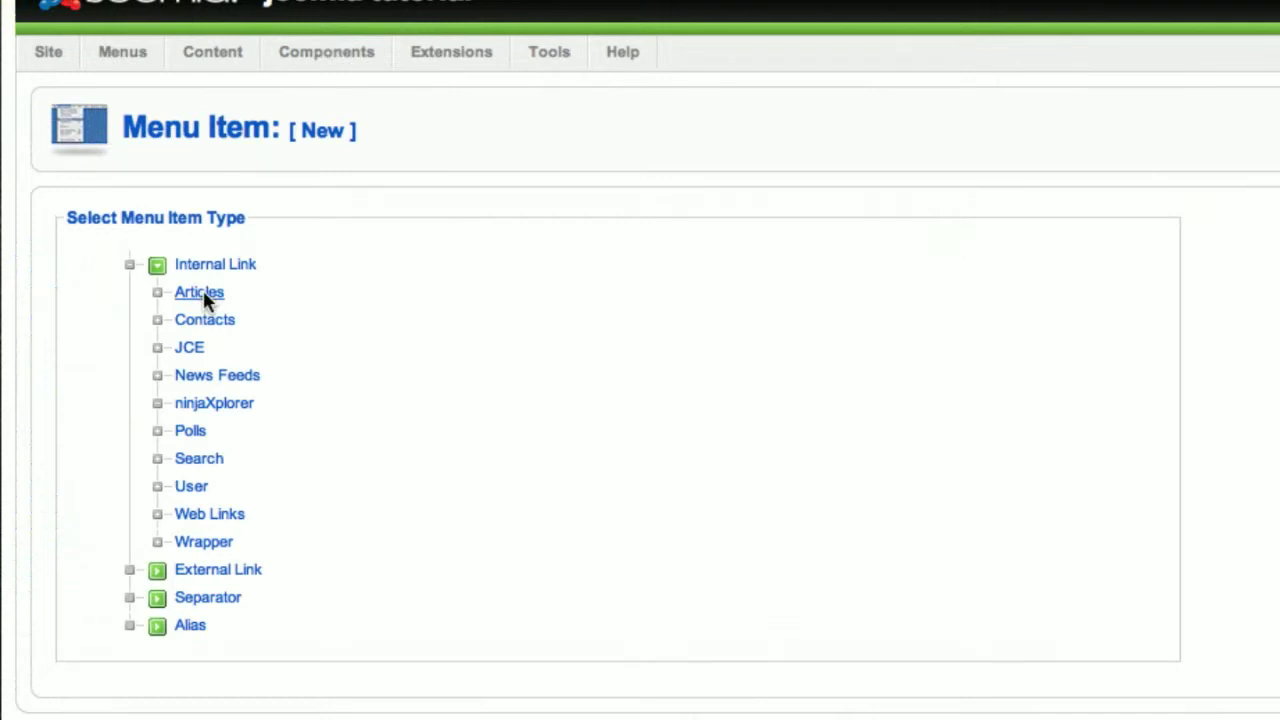
left_click(201, 292)
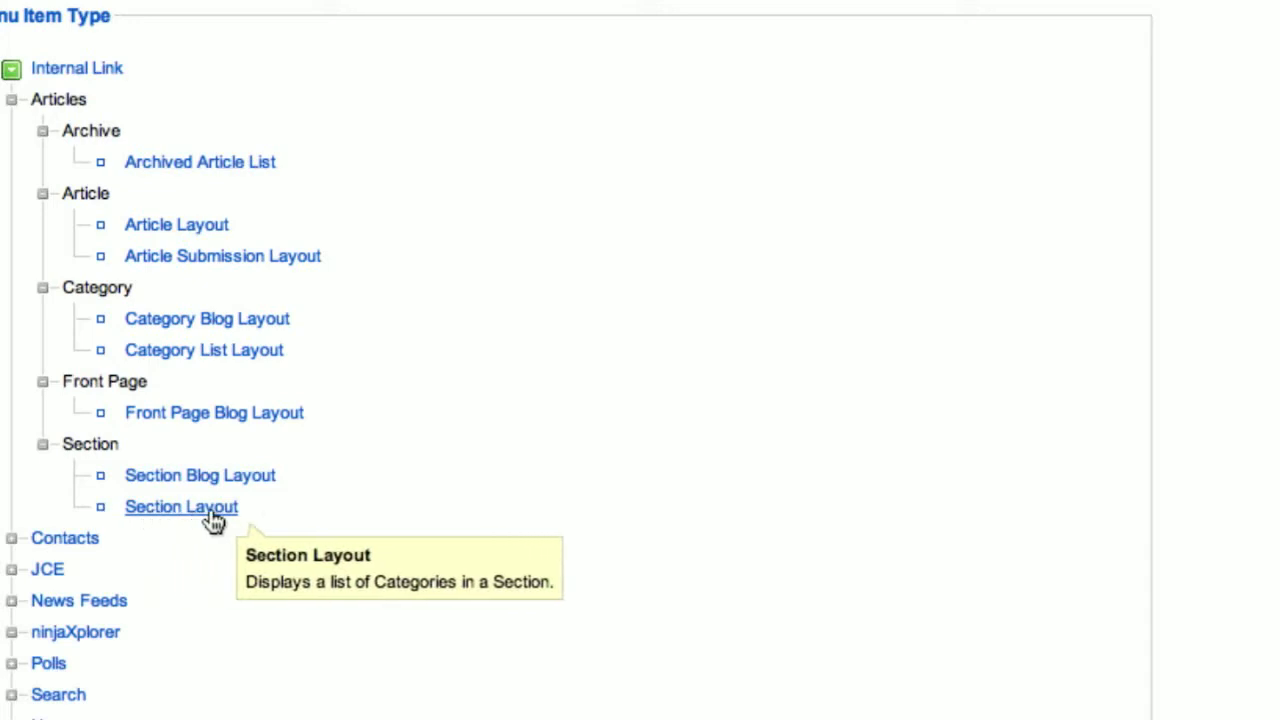
left_click(190, 474)
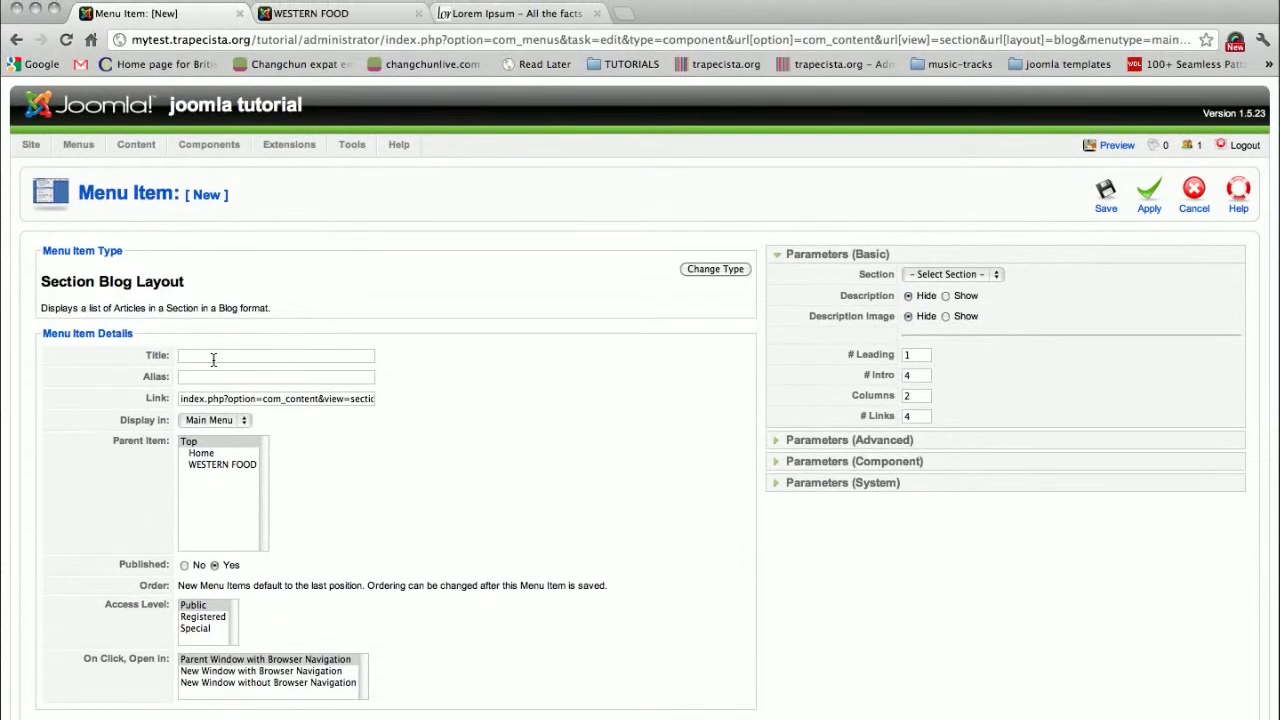
- Title the new menu item CHINESE FOOD and keep Top as its parent item
left_click(215, 304)
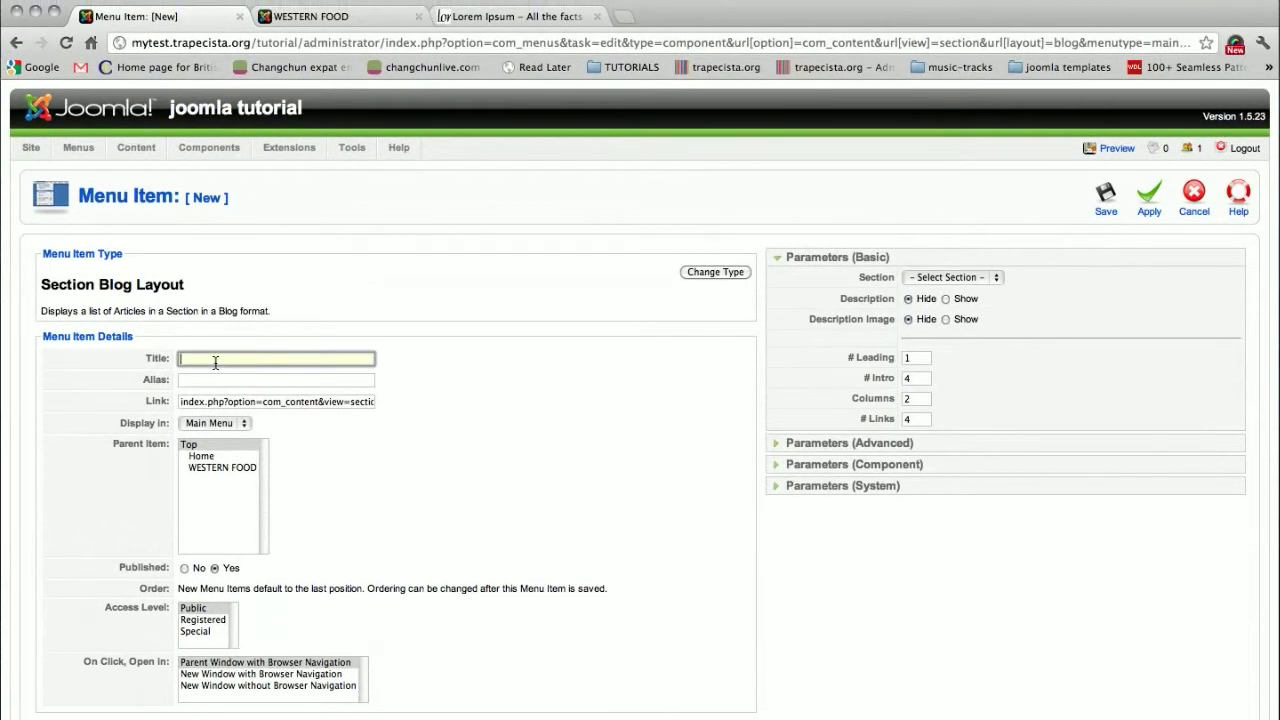
type("CHINESE FOOD")
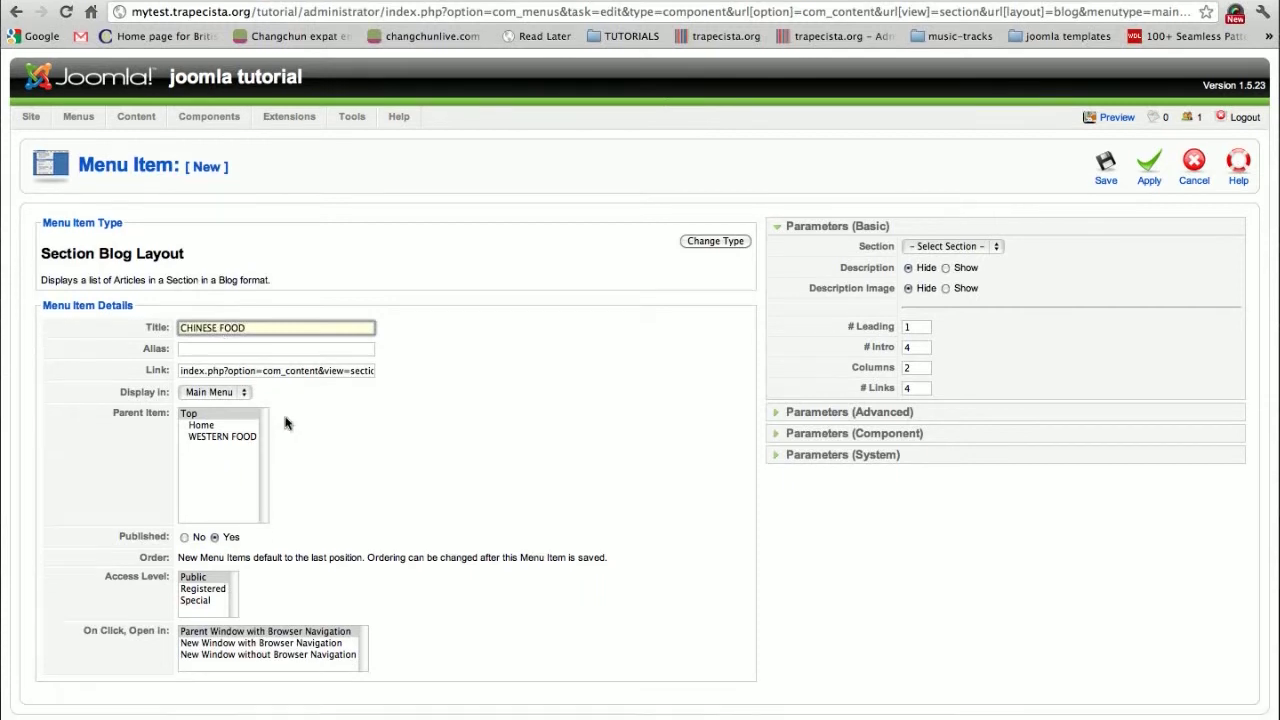
left_click(425, 473)
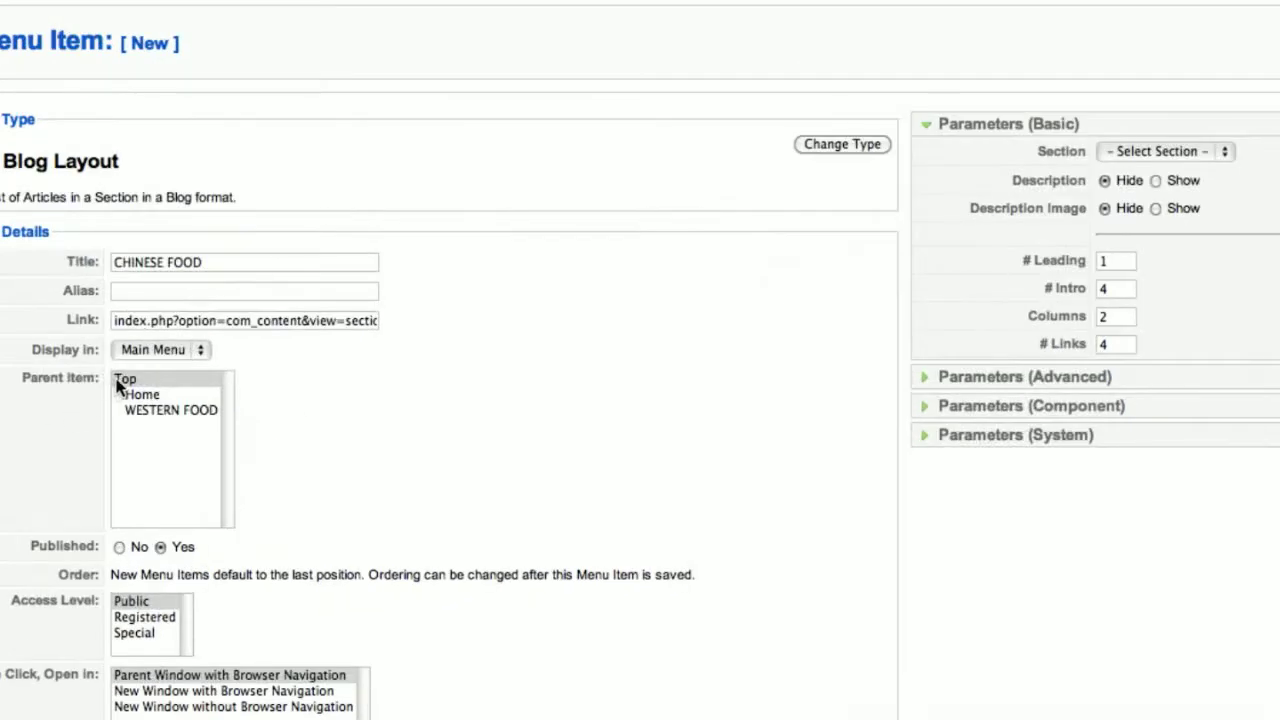
left_click(119, 386)
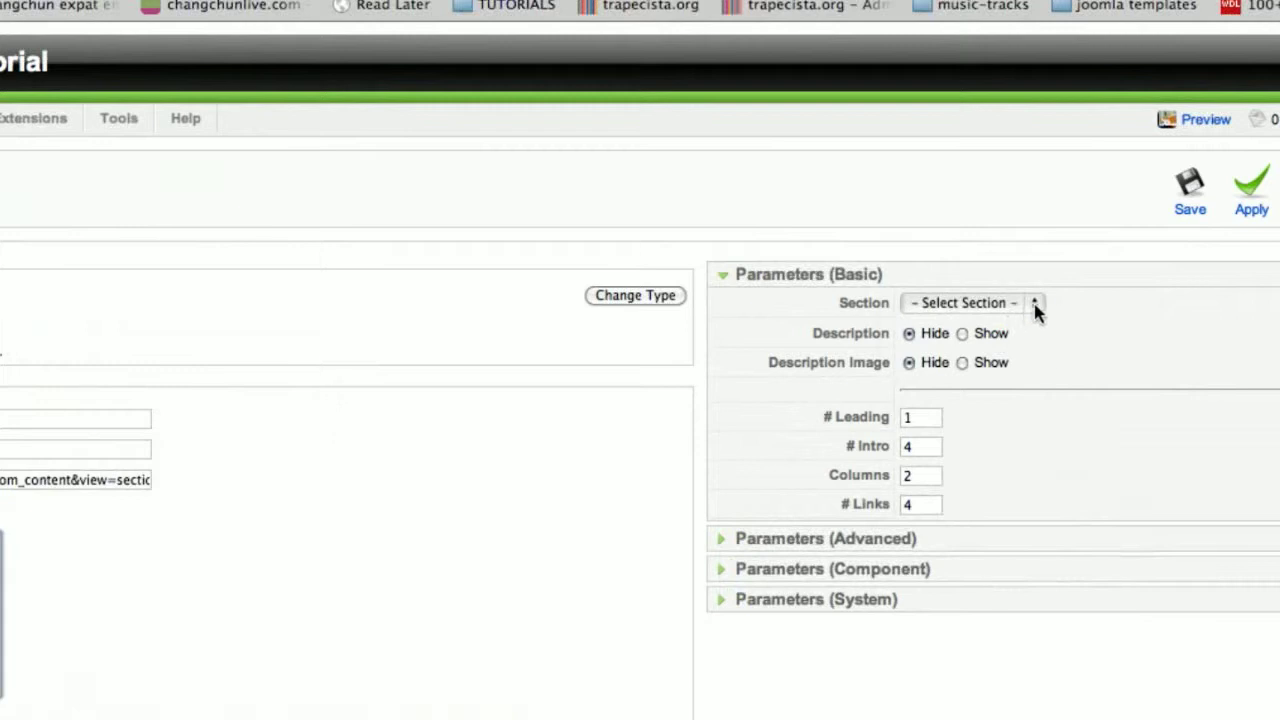
- Set the menu item's section to CHINESE FOOD and save the item
left_click(1040, 312)
left_click(955, 319)
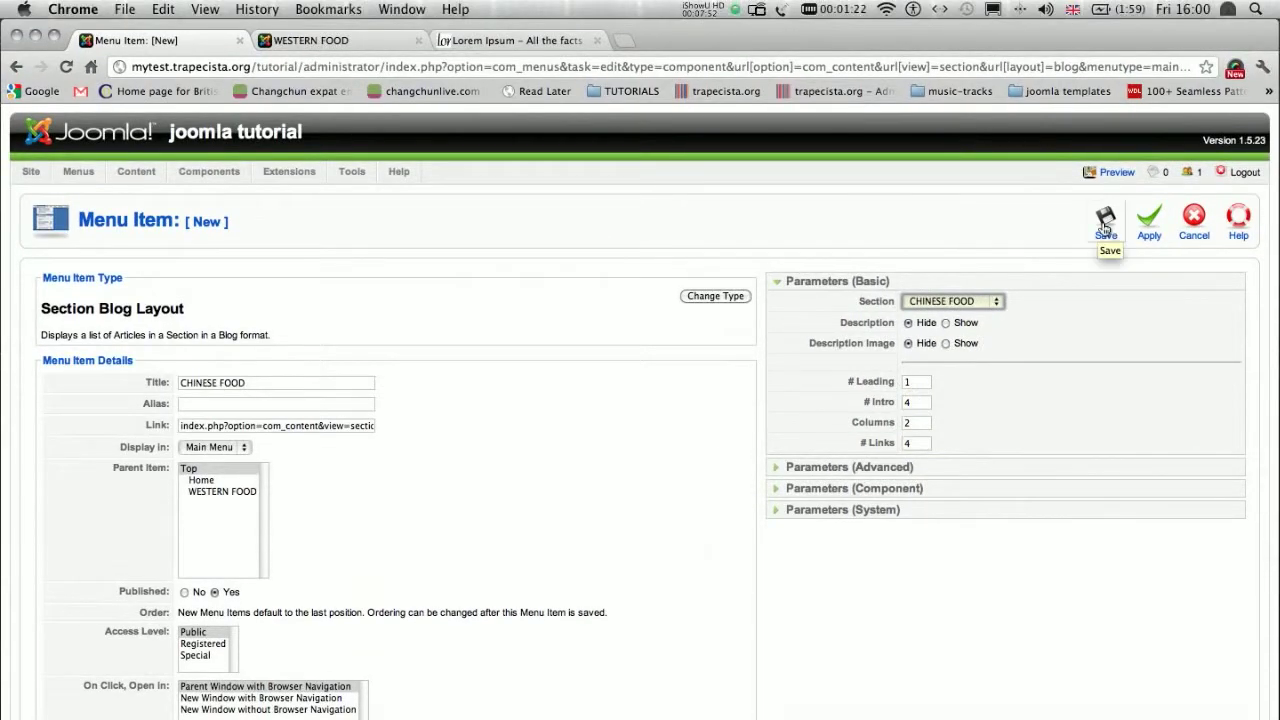
left_click(1105, 225)
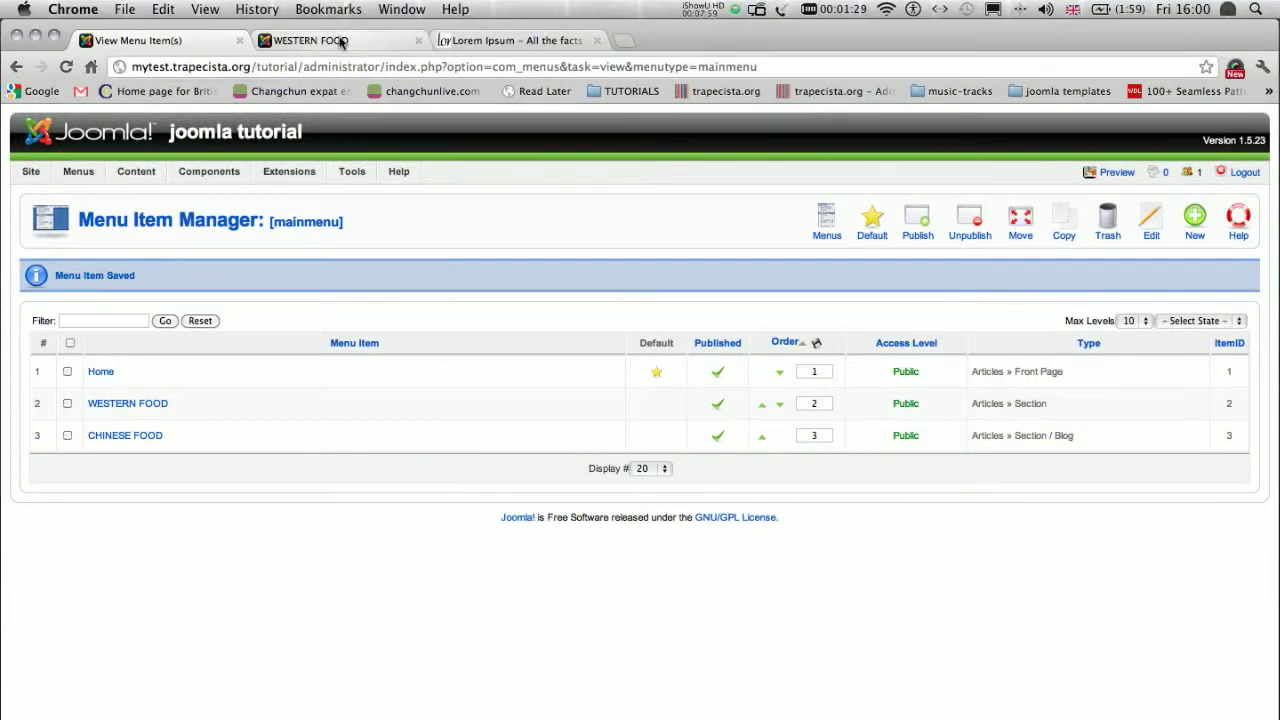
- Check the updated main menu on the public site and view its Home and WESTERN FOOD pages
left_click(340, 41)
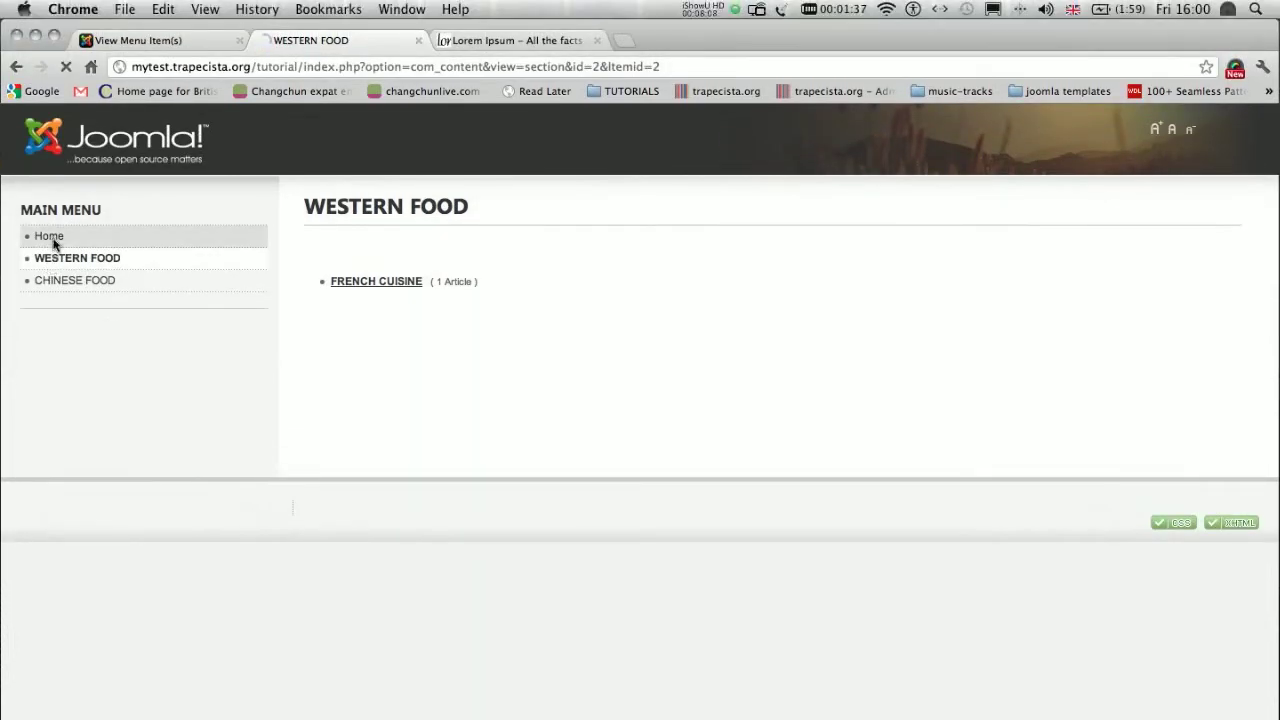
scroll(452, 361, "down", 8)
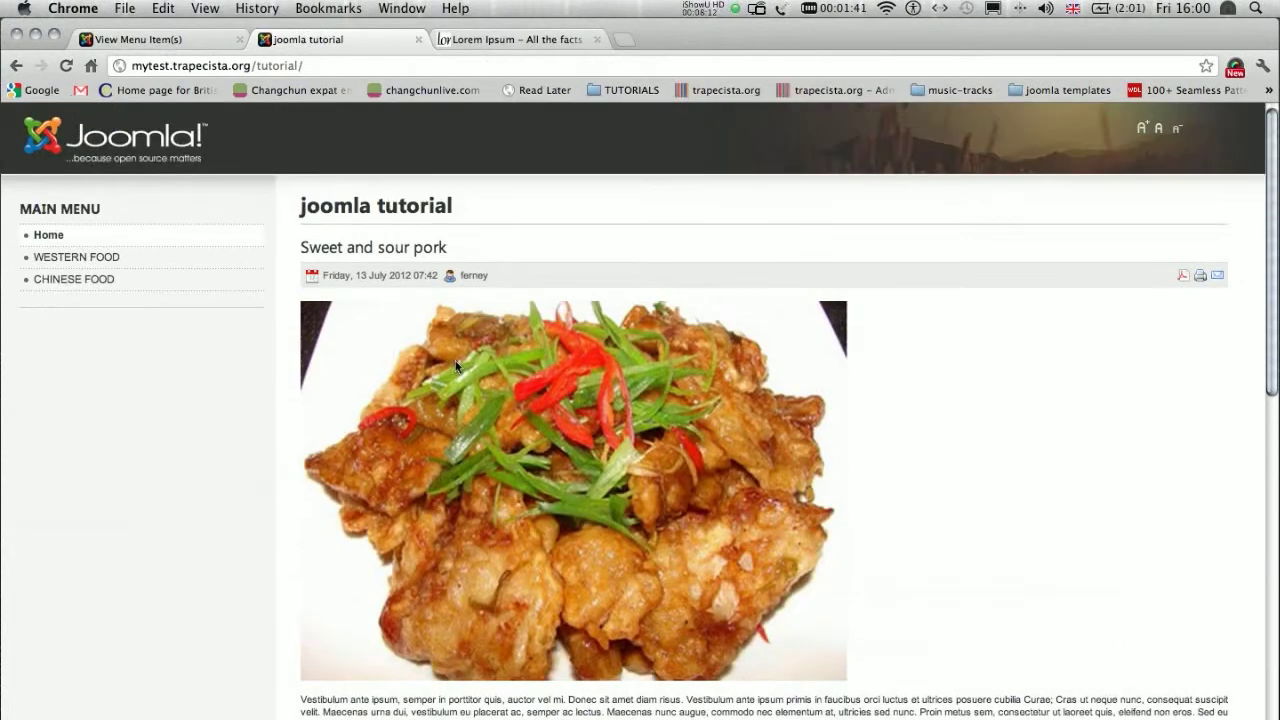
scroll(455, 365, "down", 5)
scroll(351, 315, "up", 5)
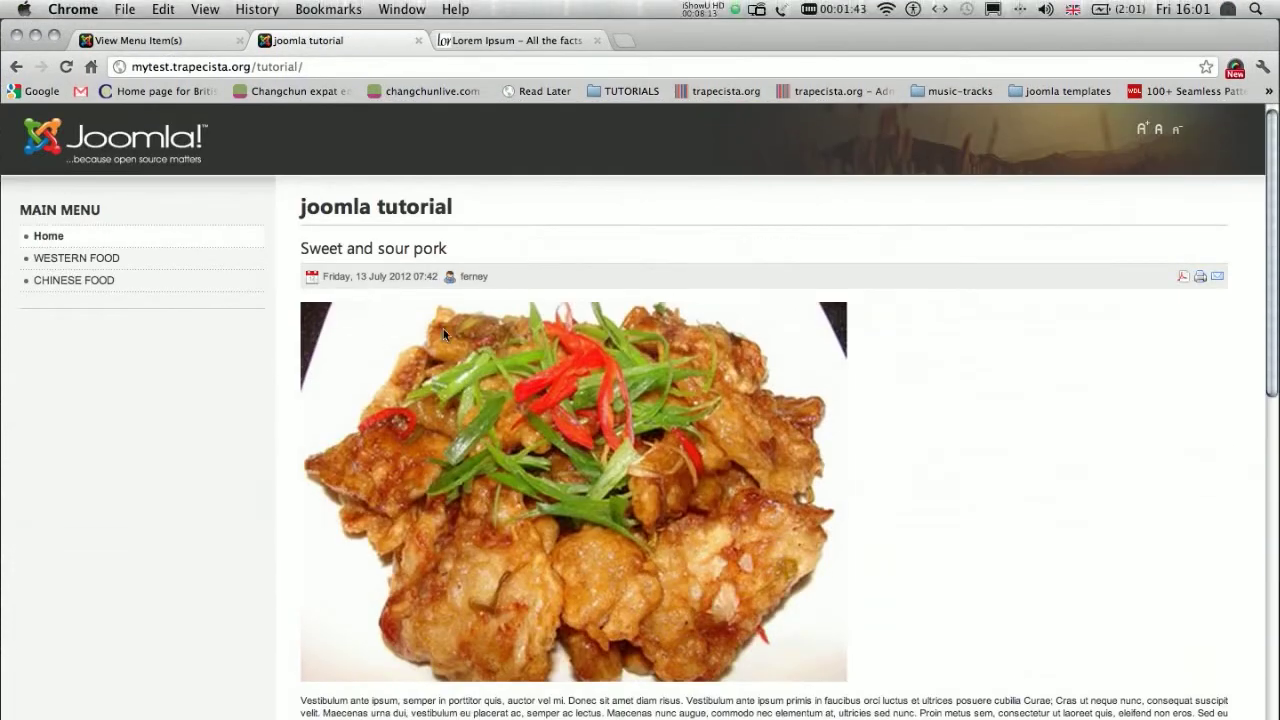
scroll(439, 328, "down", 5)
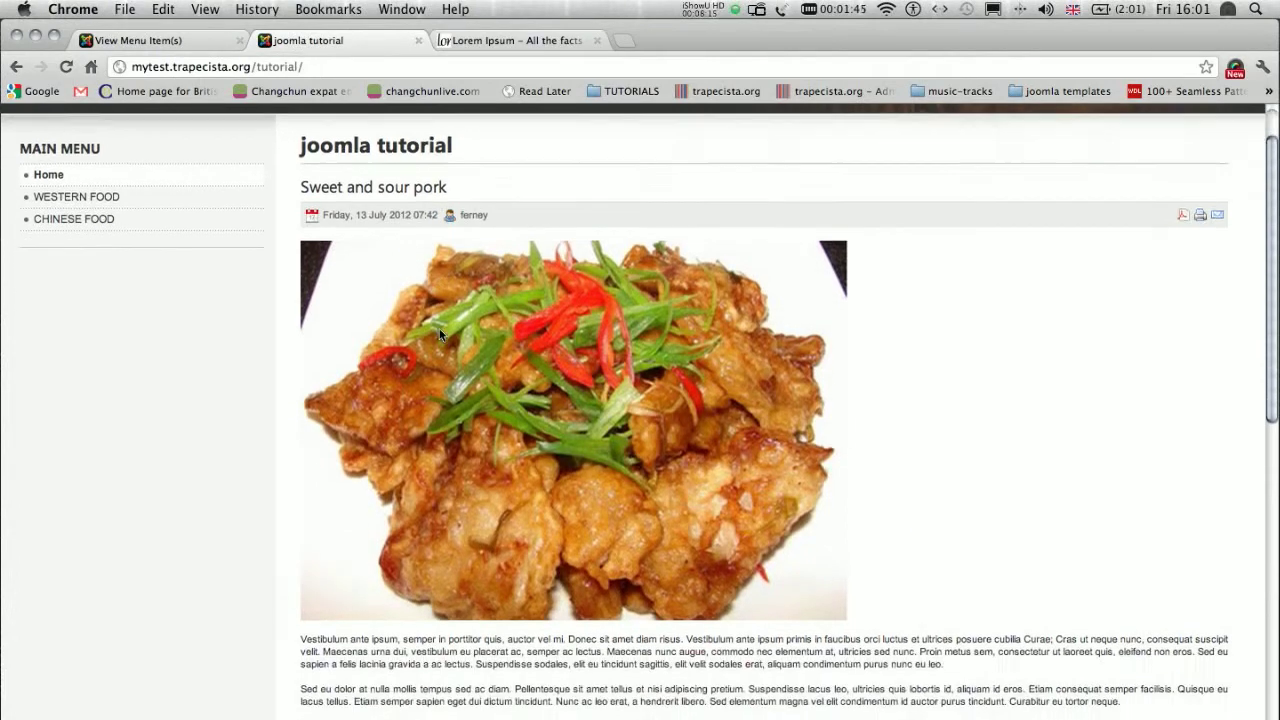
scroll(439, 328, "up", 5)
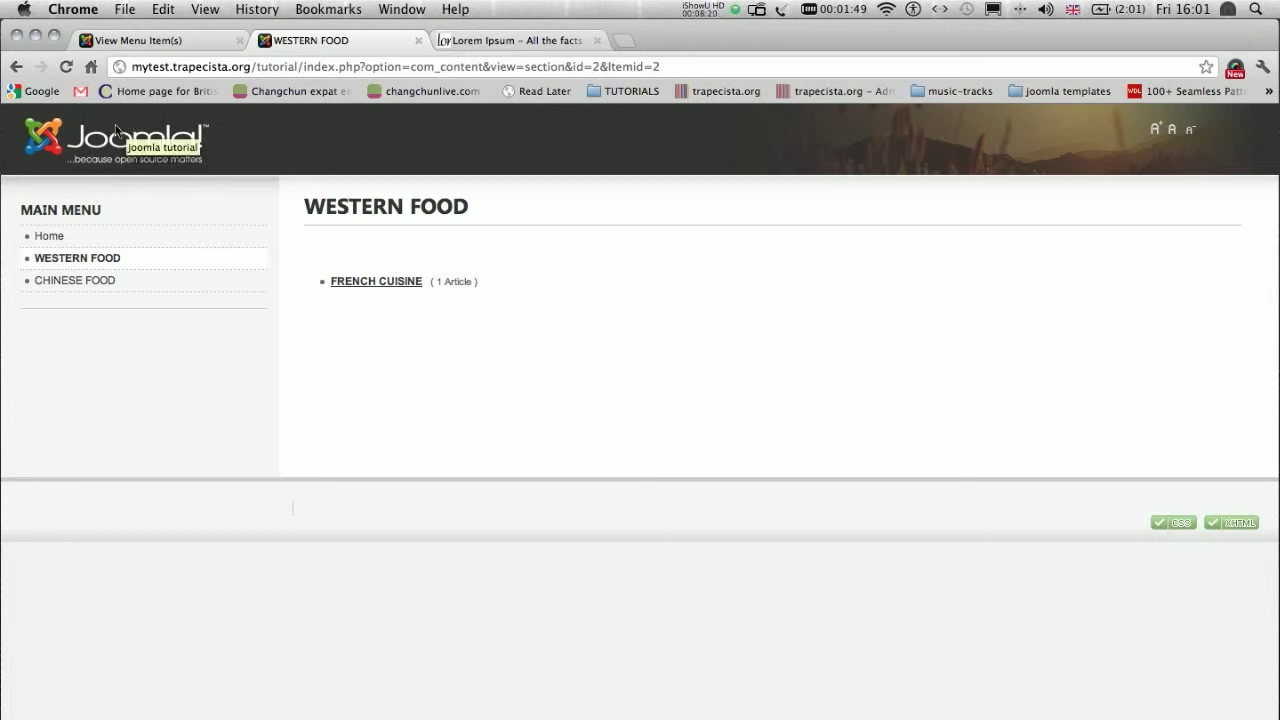
- Start another new Main Menu item and expand its article link types, comparing the section layouts with the public site's menu
left_click(141, 43)
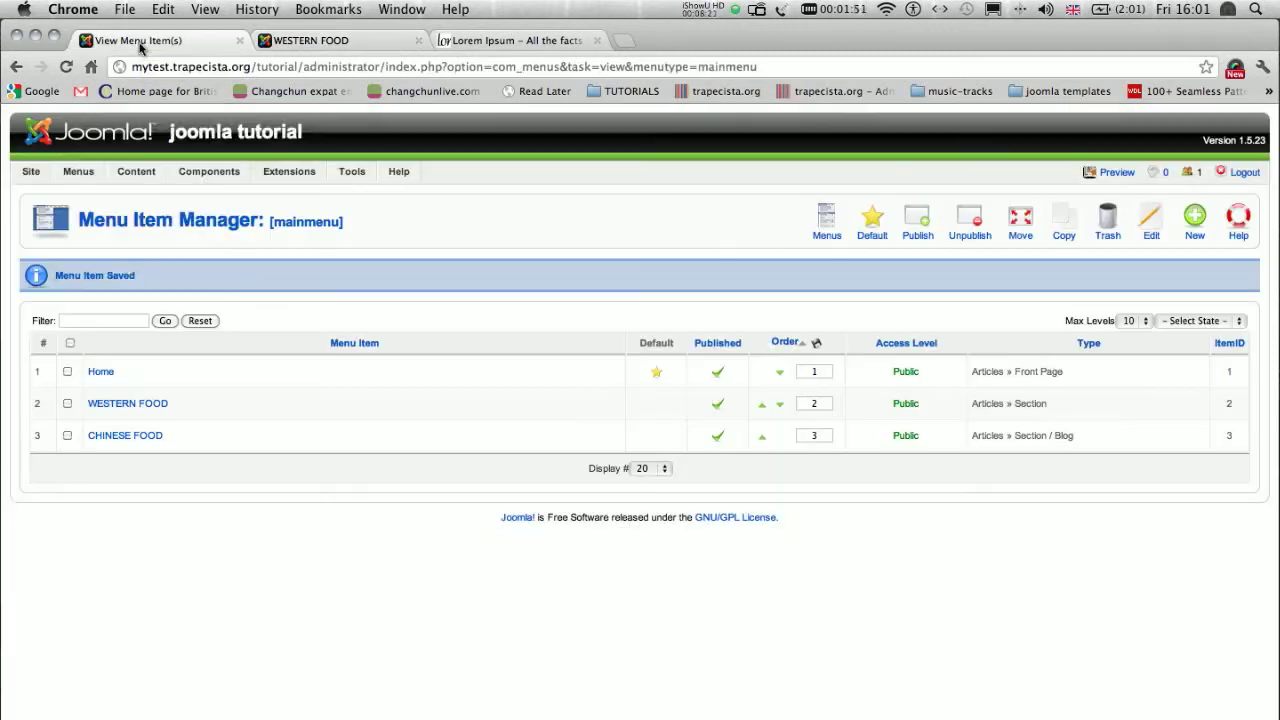
left_click(1195, 220)
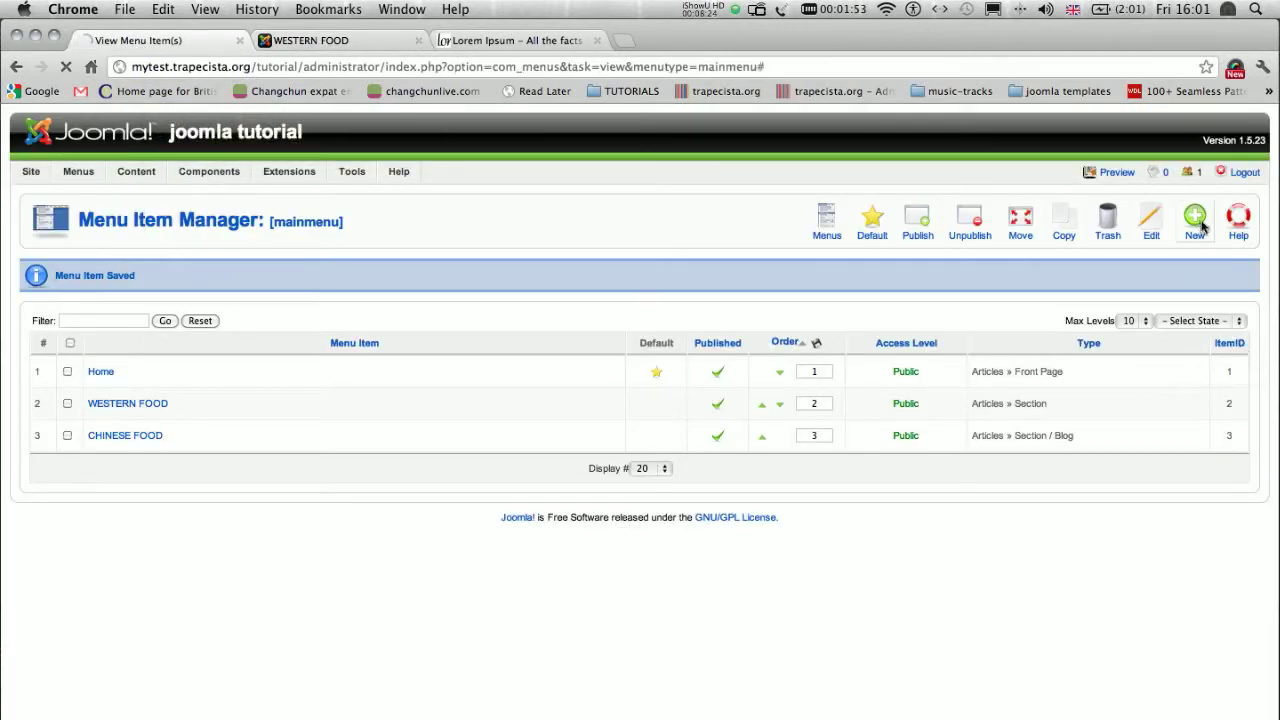
left_click(355, 46)
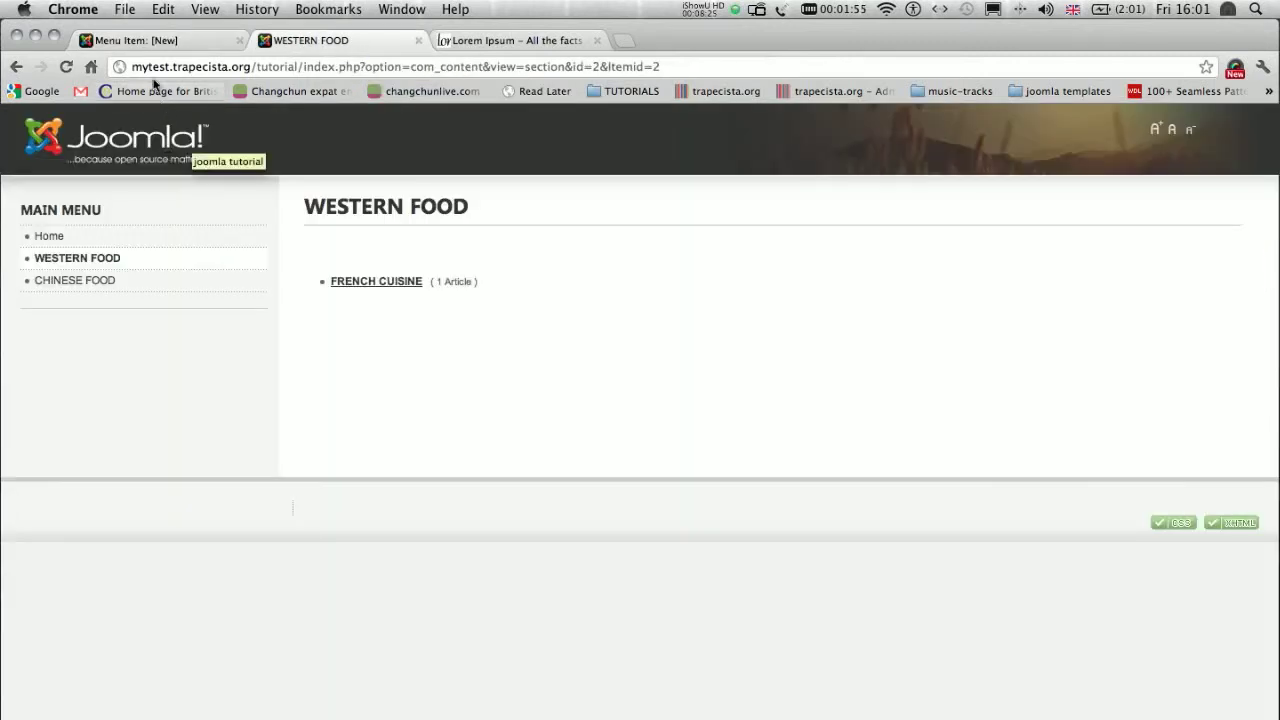
left_click(166, 40)
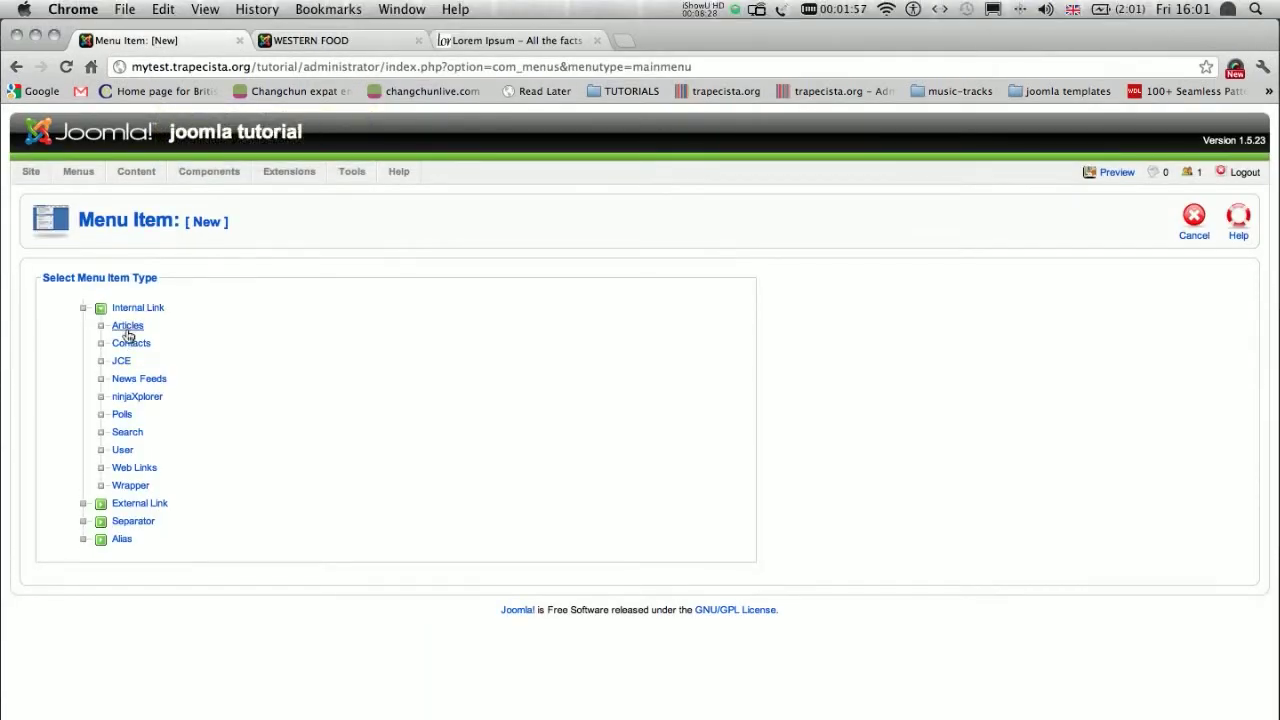
left_click(128, 326)
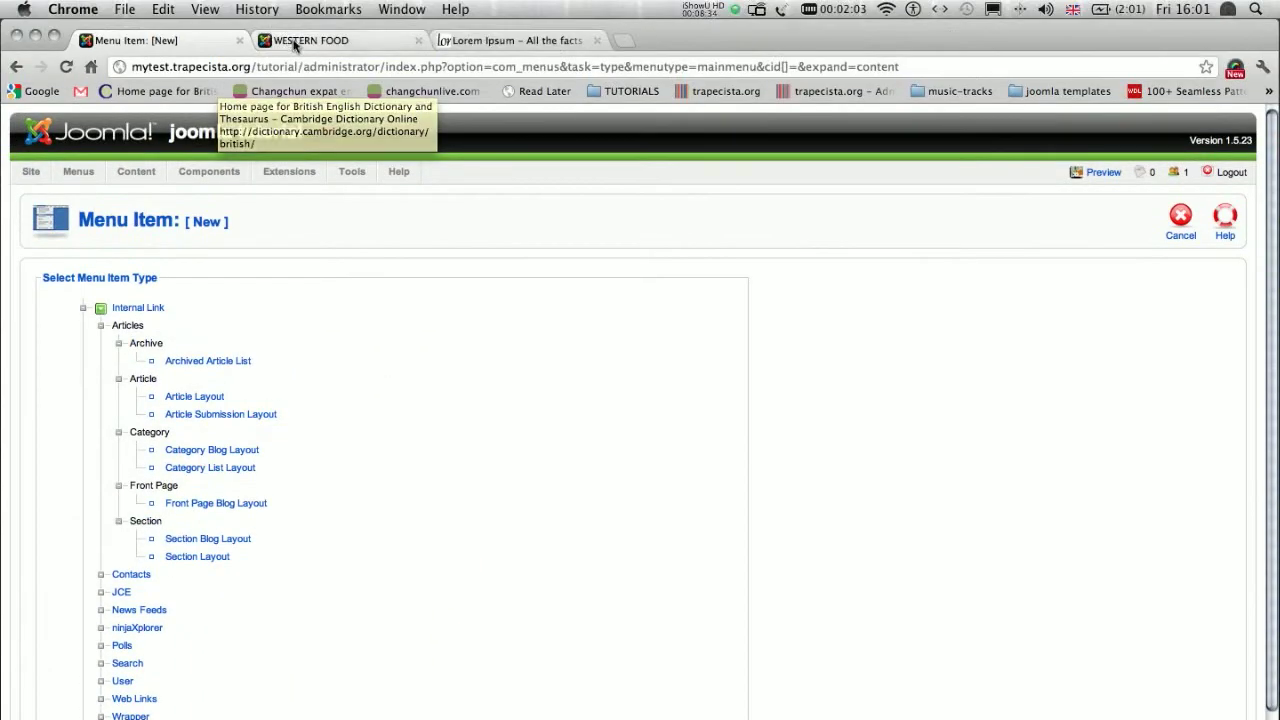
left_click(300, 40)
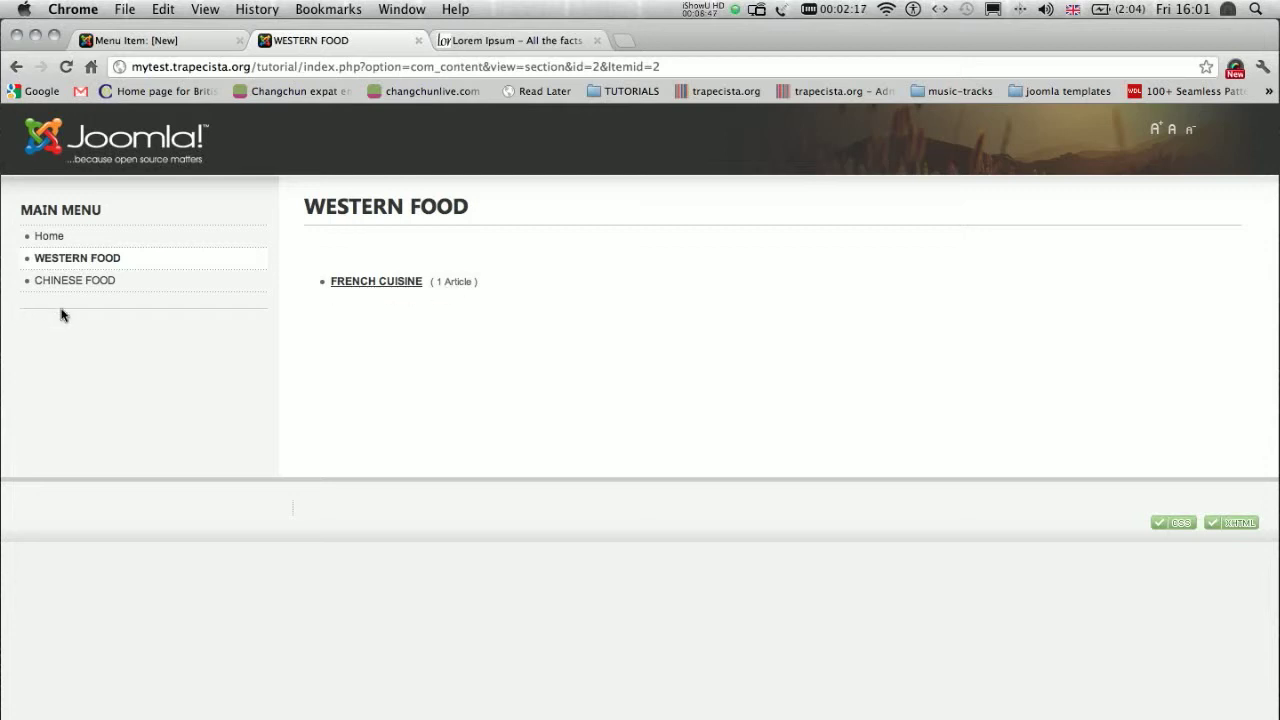
left_click(188, 48)
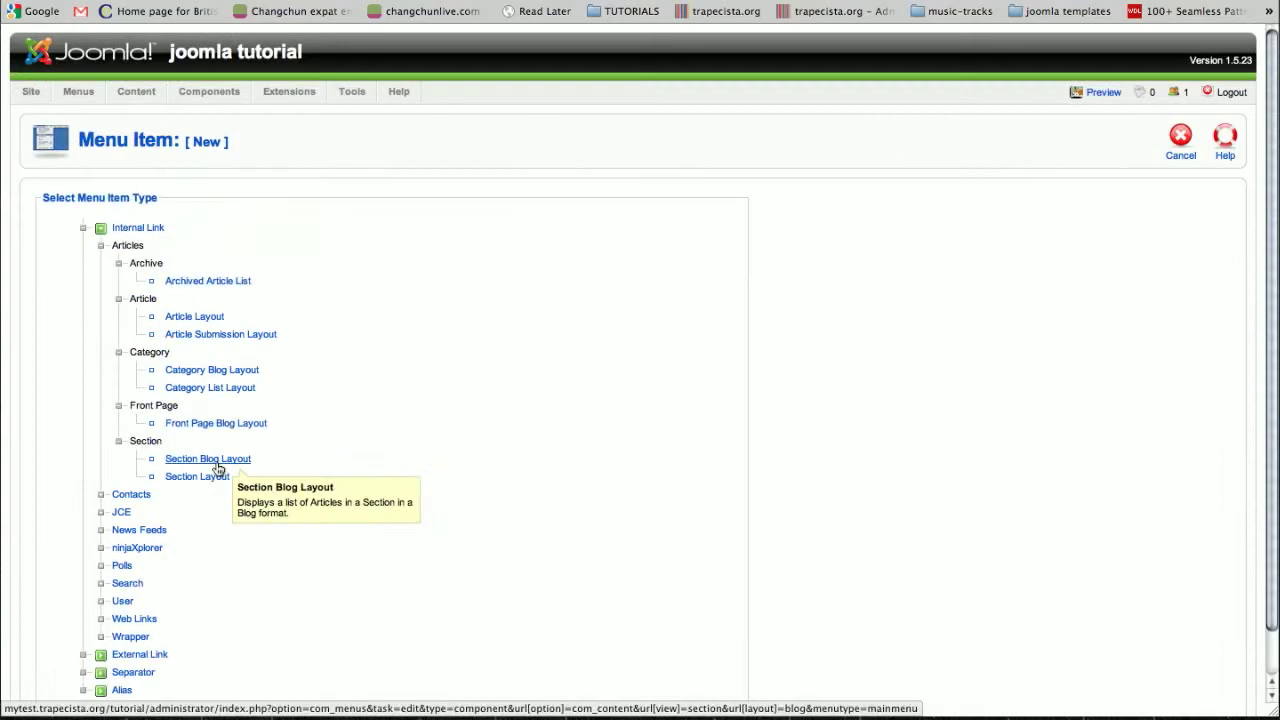
- Open the CHINESE FOOD page on the public site and examine its section blog layout
left_click(337, 44)
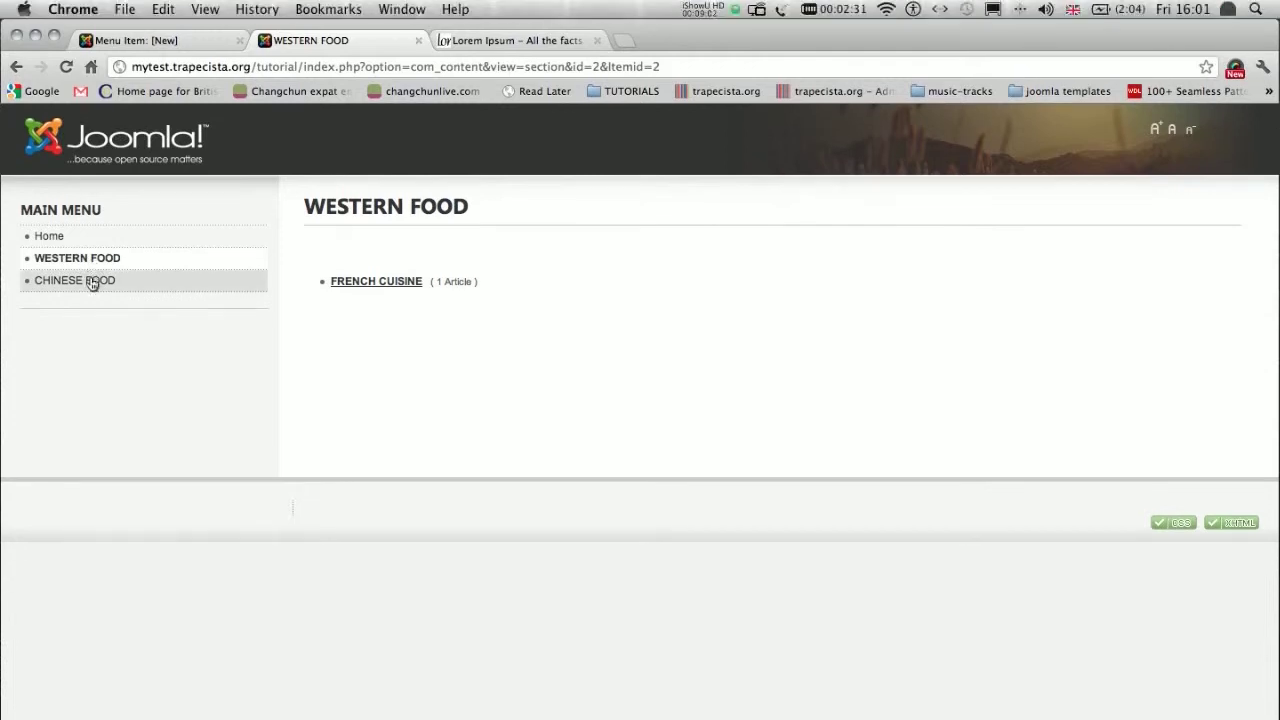
left_click(93, 282)
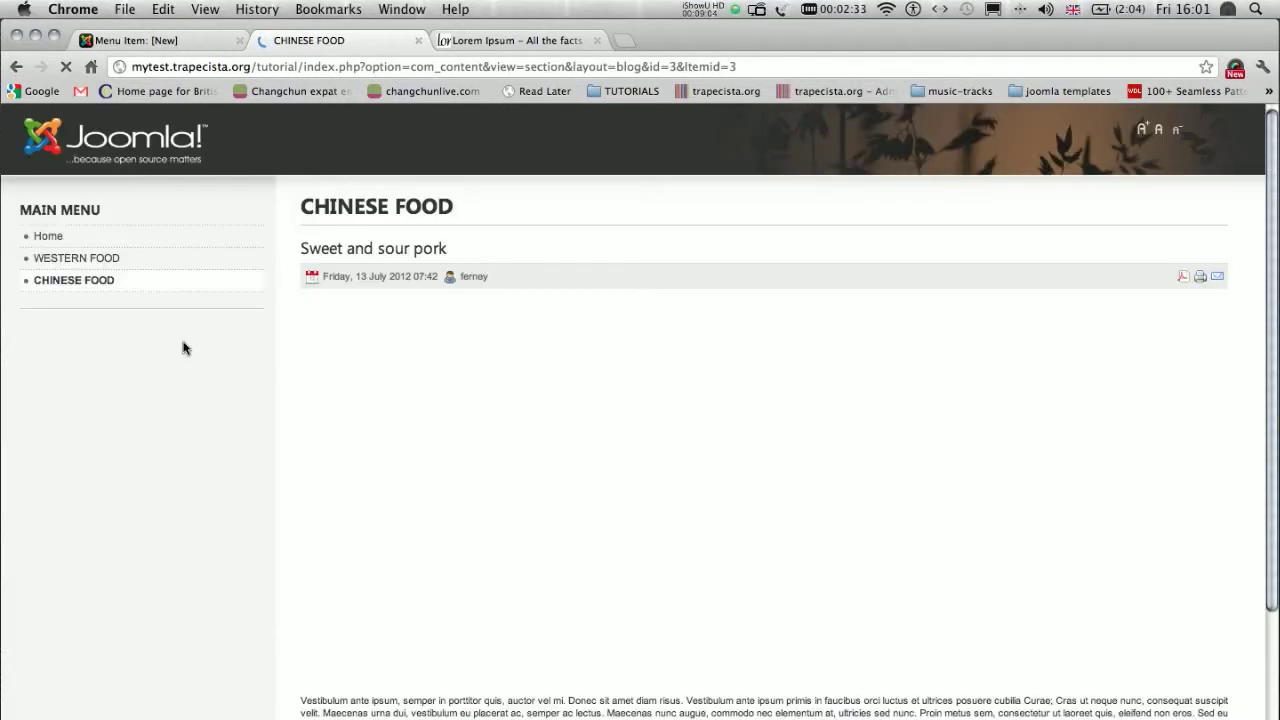
scroll(696, 329, "down", 4)
scroll(696, 329, "up", 4)
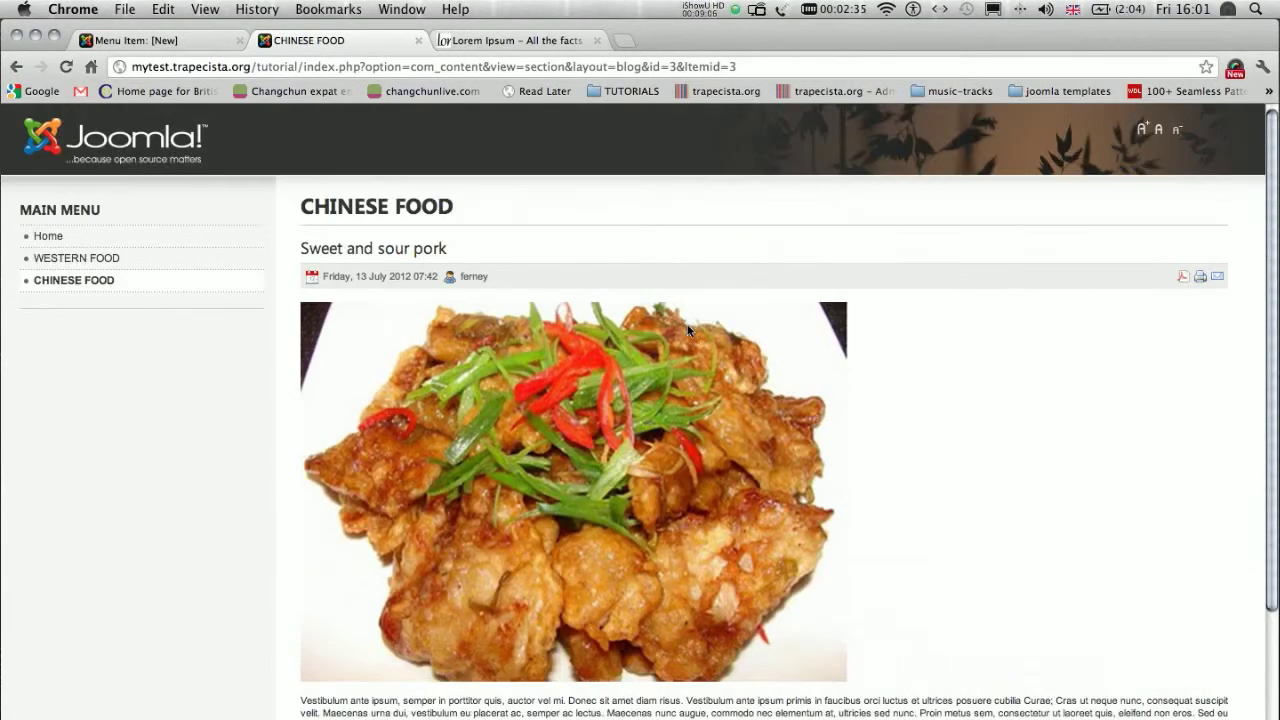
scroll(634, 307, "down", 4)
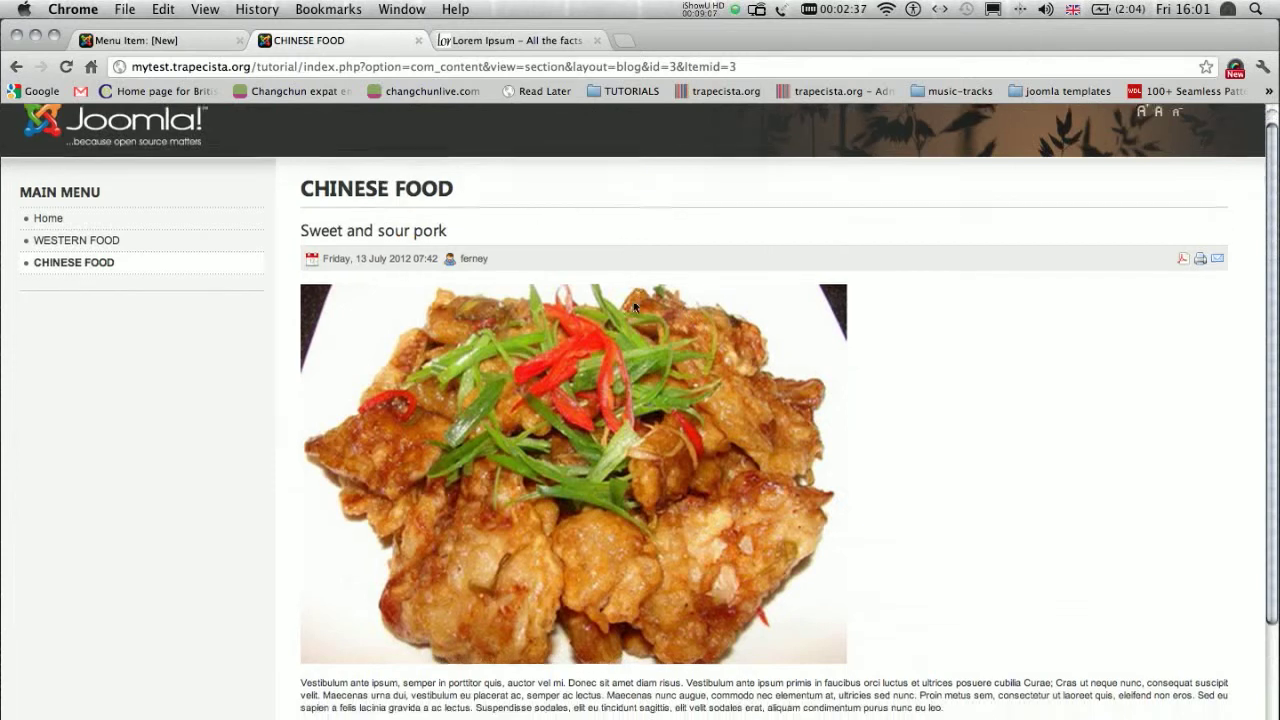
- Examine the full Sweet and sour pork article on the CHINESE FOOD page, from its heading to the end of its text
scroll(633, 307, "up", 4)
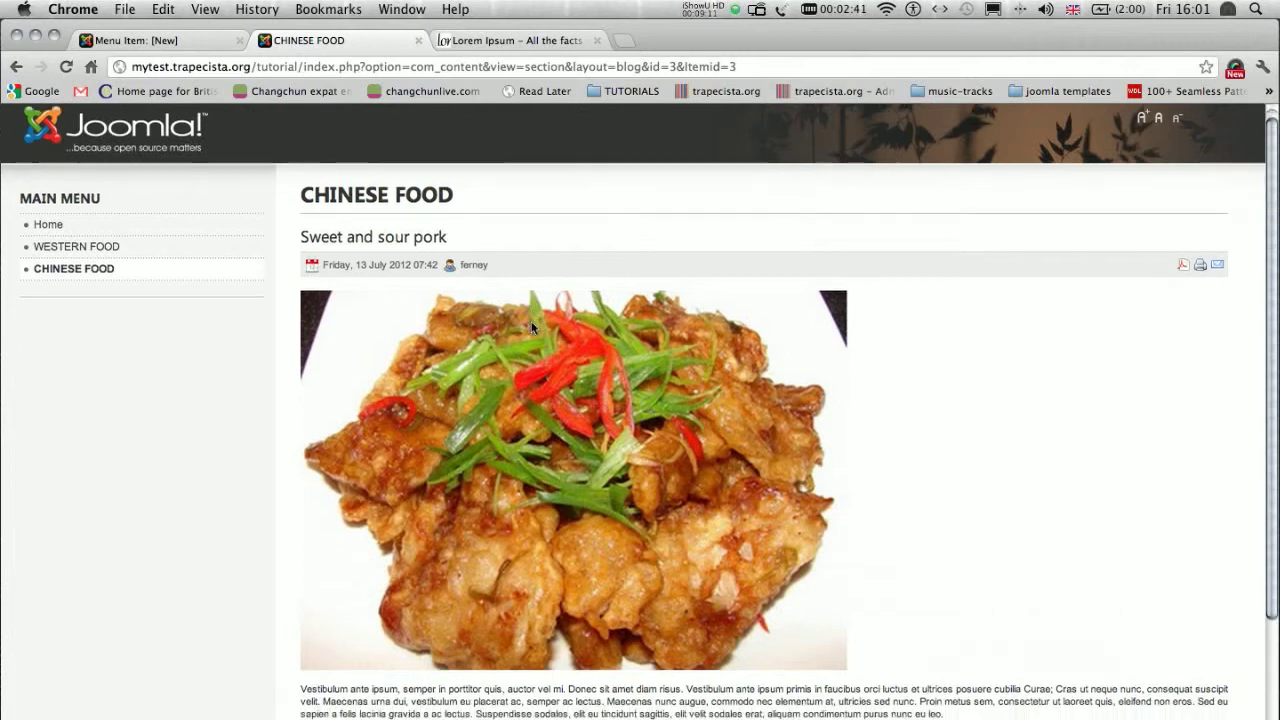
scroll(529, 321, "down", 5)
scroll(529, 321, "up", 5)
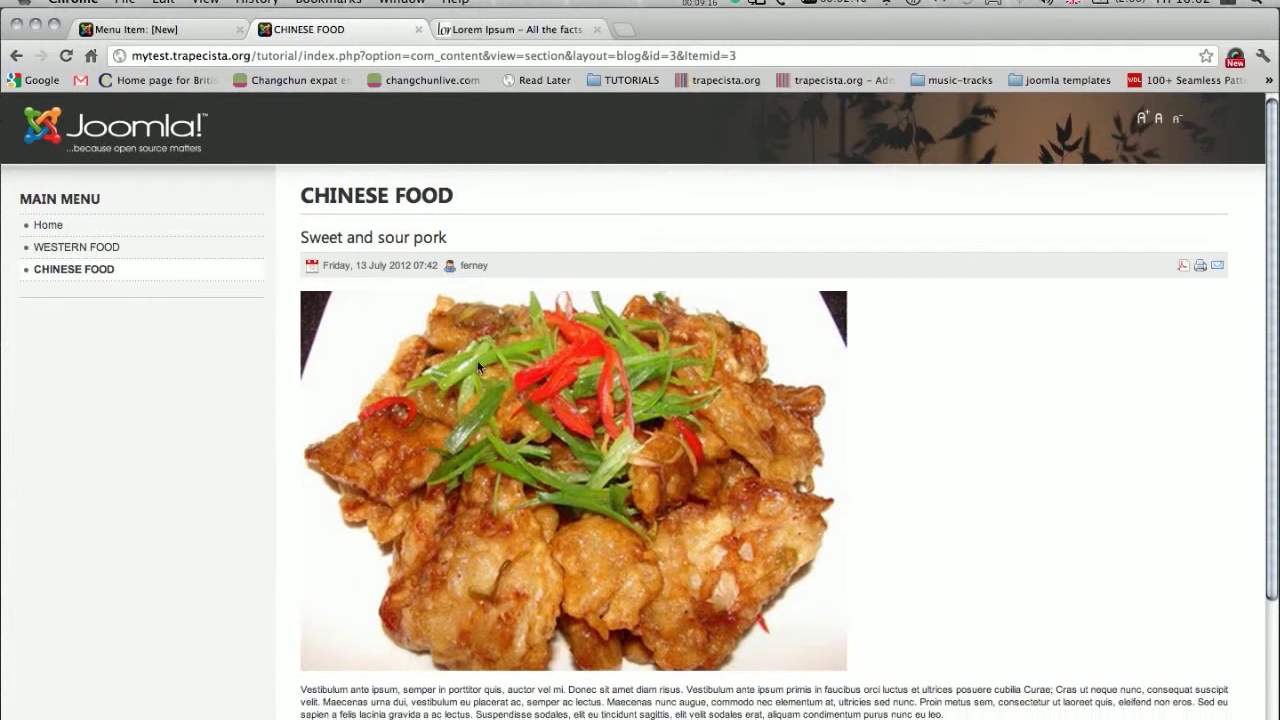
scroll(491, 362, "down", 4)
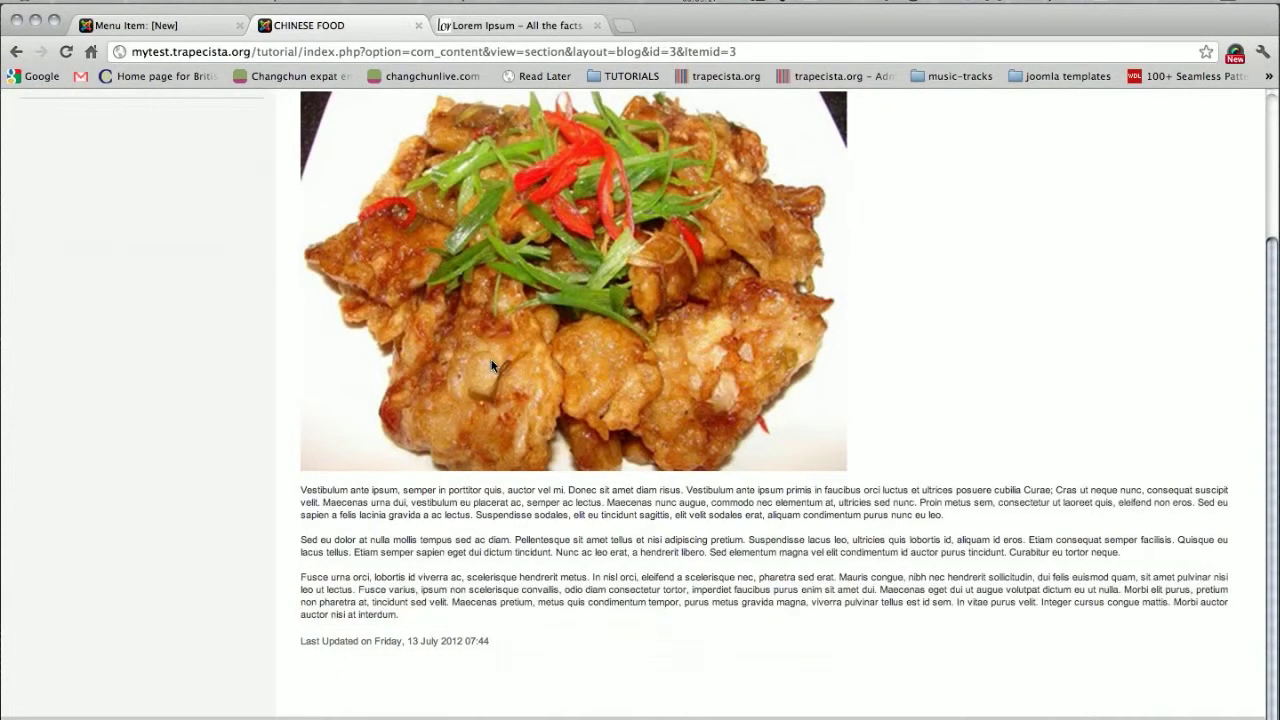
scroll(491, 362, "up", 4)
scroll(491, 362, "down", 4)
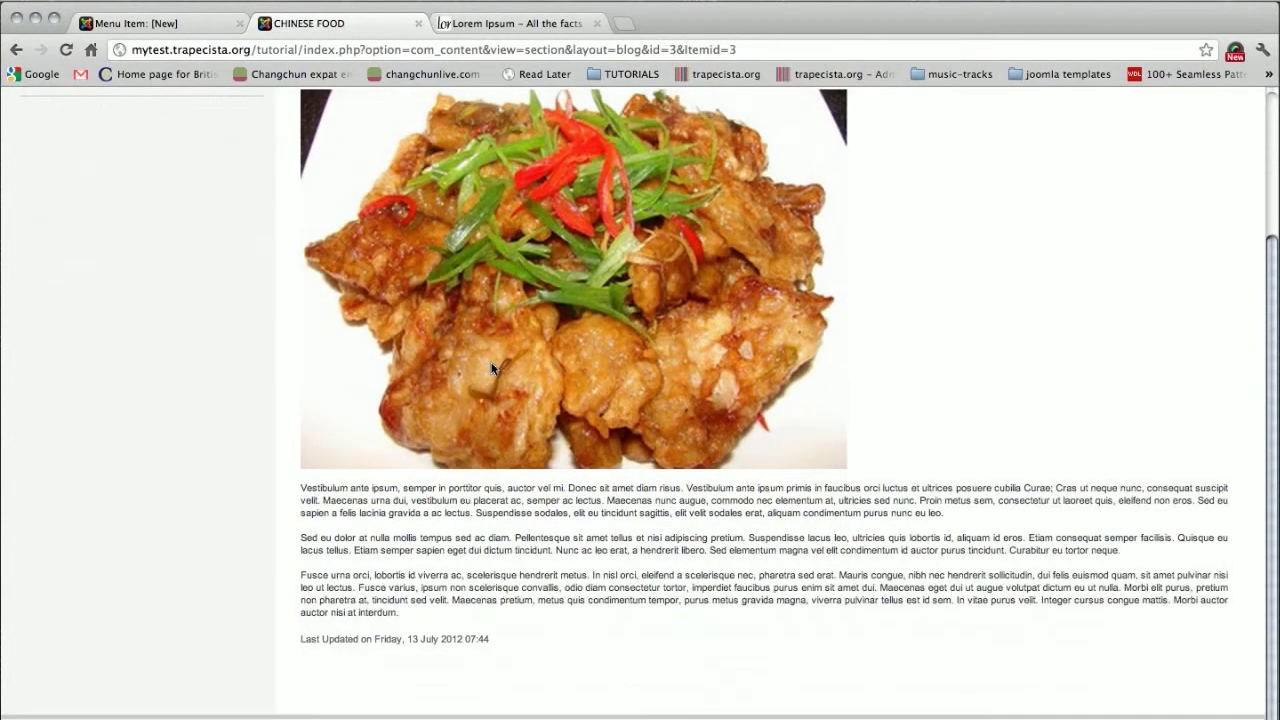
scroll(491, 362, "up", 4)
scroll(517, 347, "down", 1)
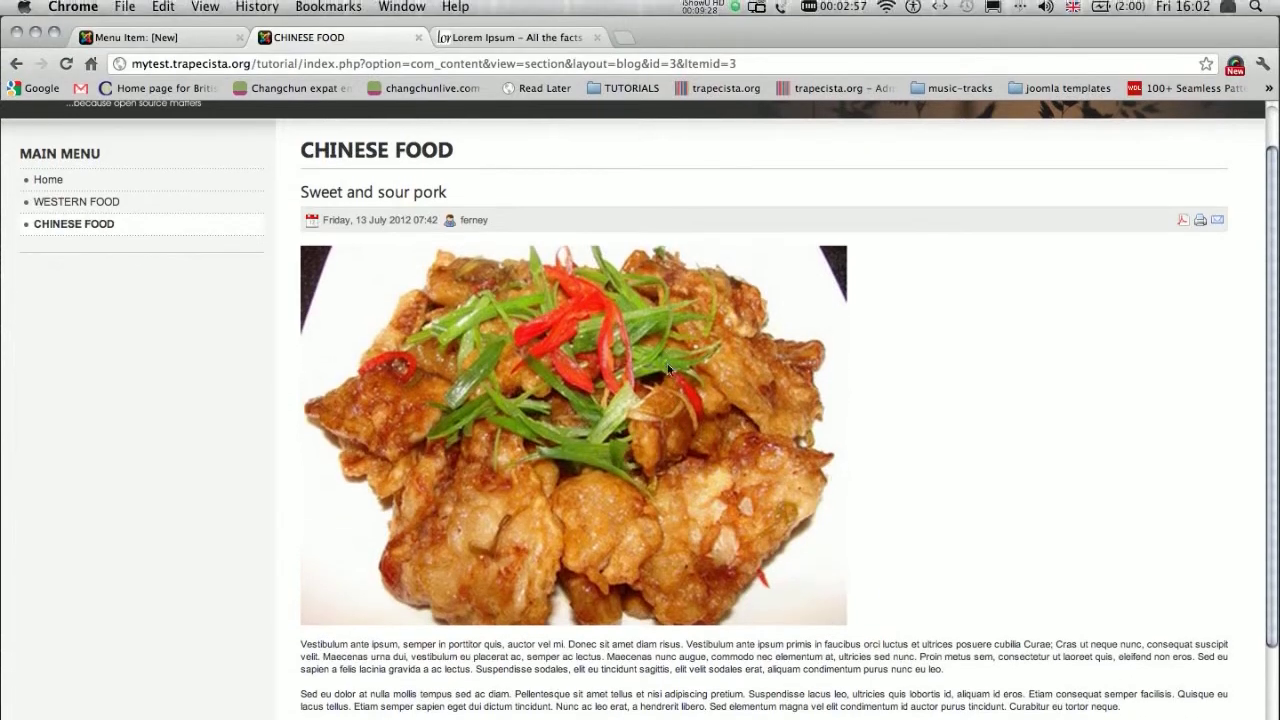
scroll(670, 353, "down", 3)
scroll(640, 295, "up", 4)
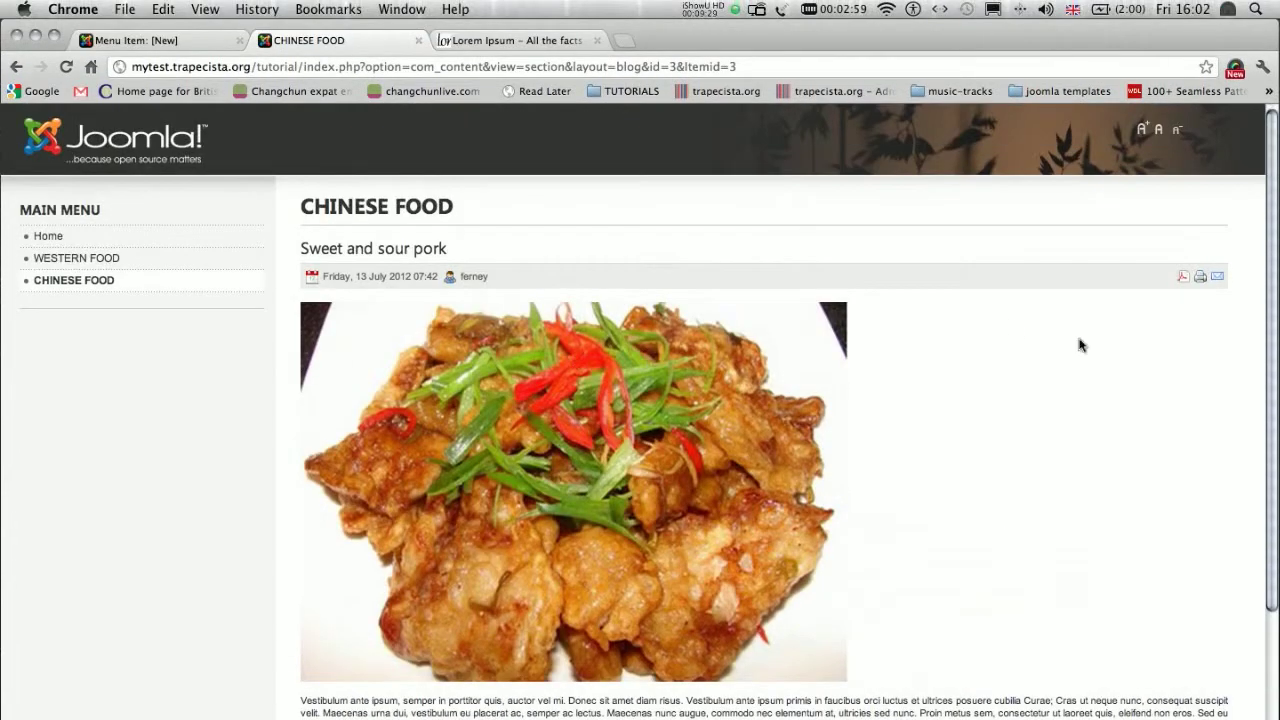
scroll(900, 500, "down", 3)
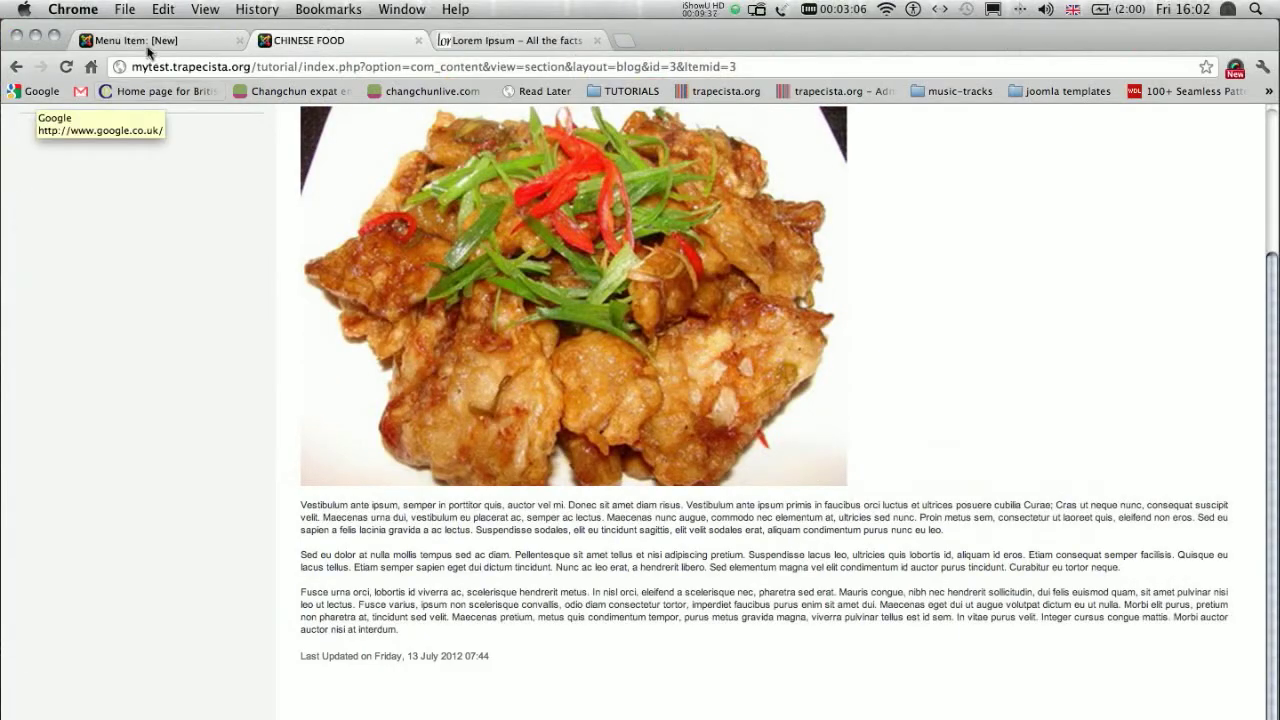
- Open the CHINESE FOOD menu item for editing and review its basic parameters for leading articles, intro articles, columns and links
left_click(153, 41)
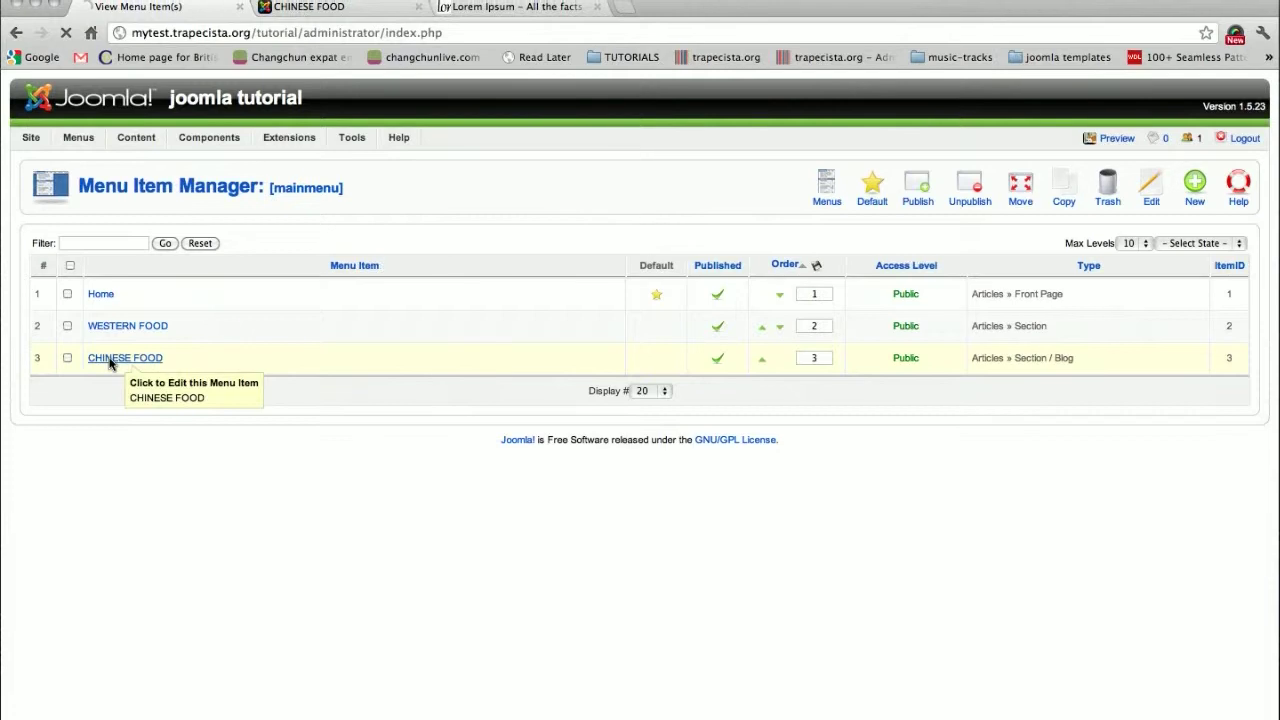
left_click(128, 312)
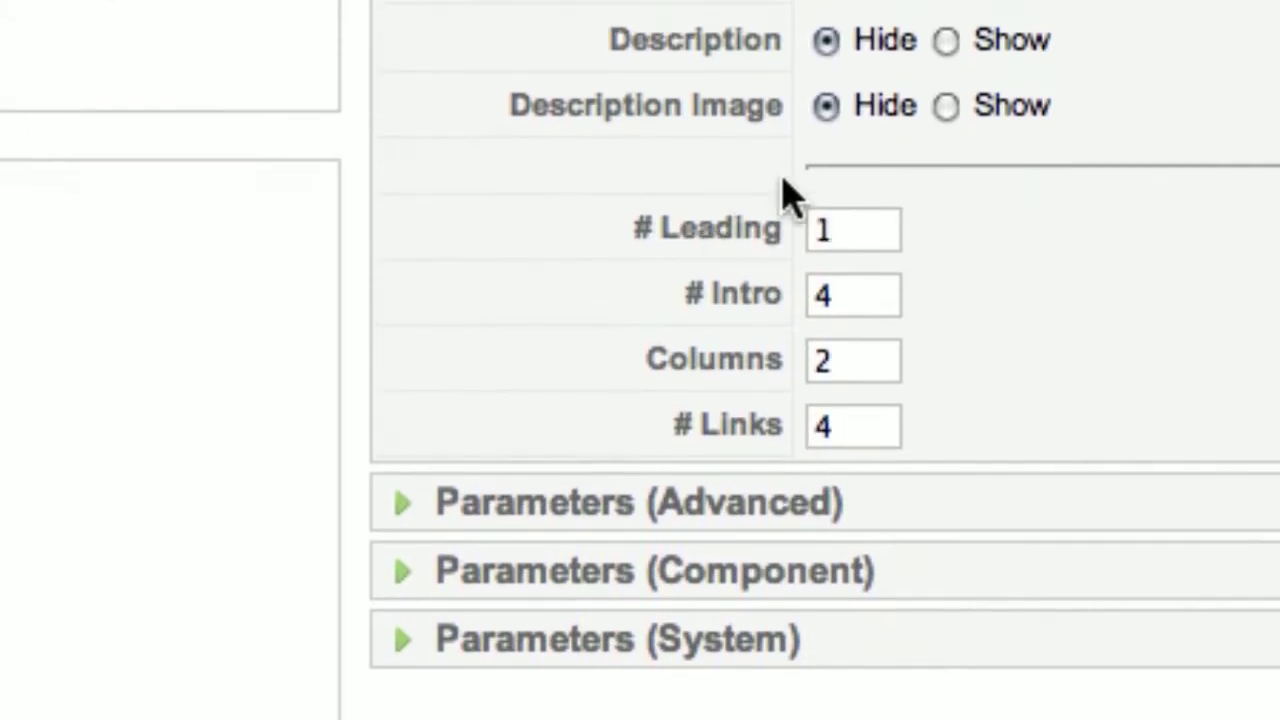
mouse_move(748, 340)
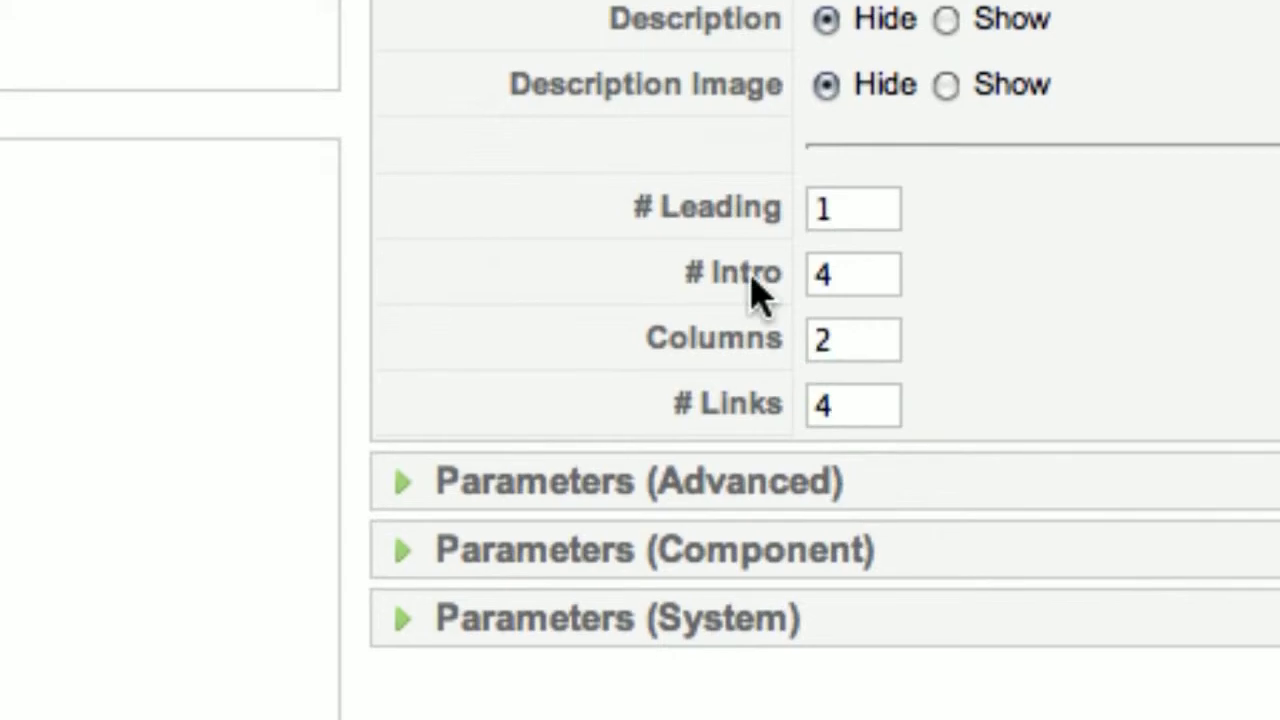
mouse_move(712, 362)
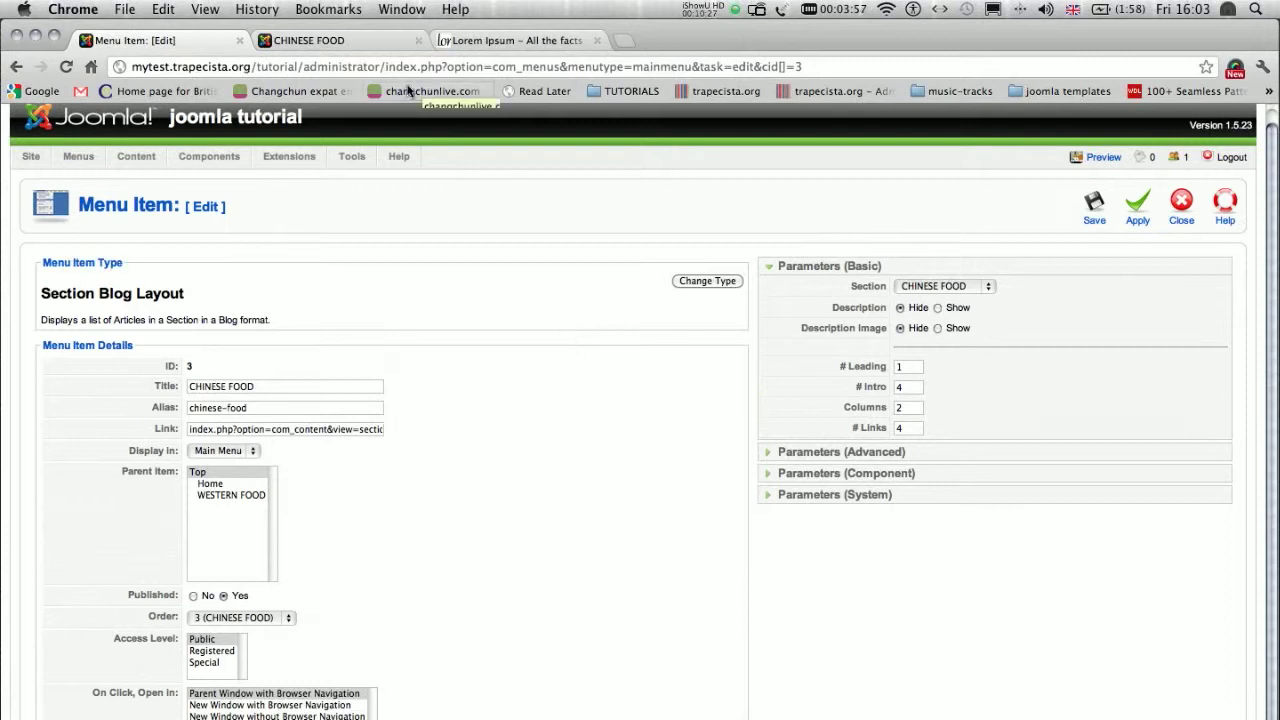
- Return to the public site and open its Home page from the main menu
left_click(345, 42)
scroll(103, 165, "up", 5)
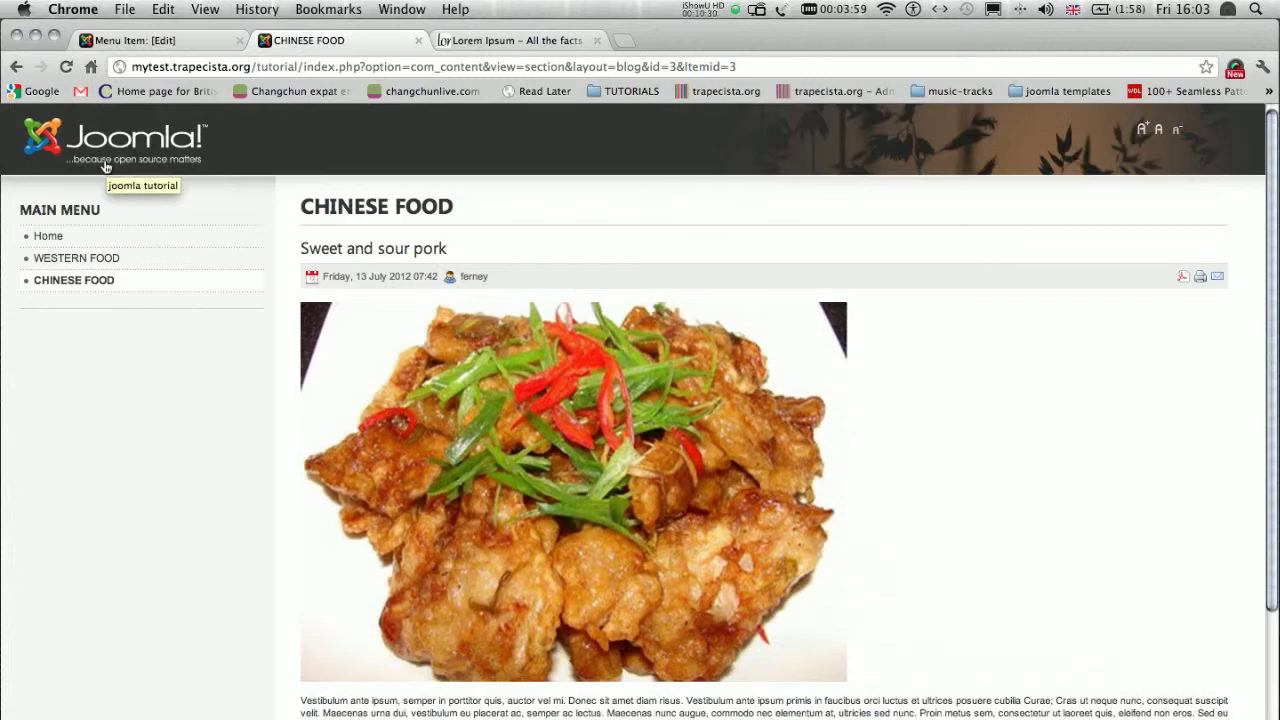
left_click(46, 238)
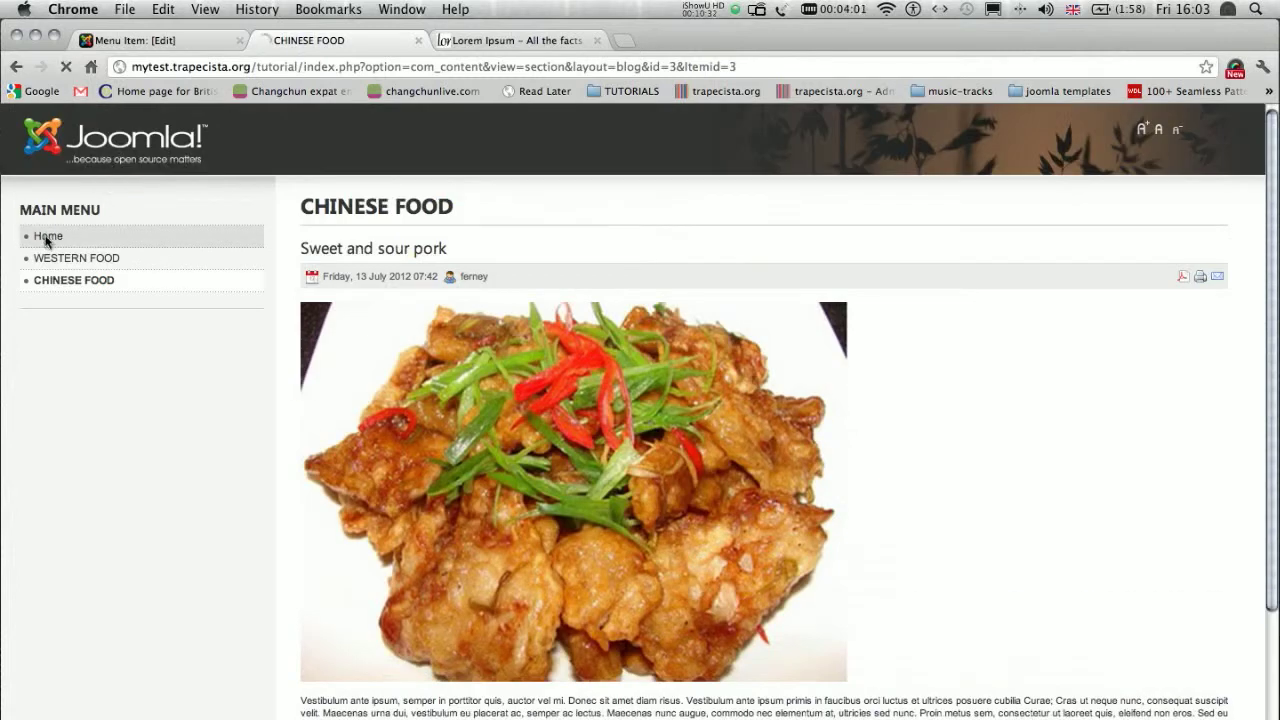